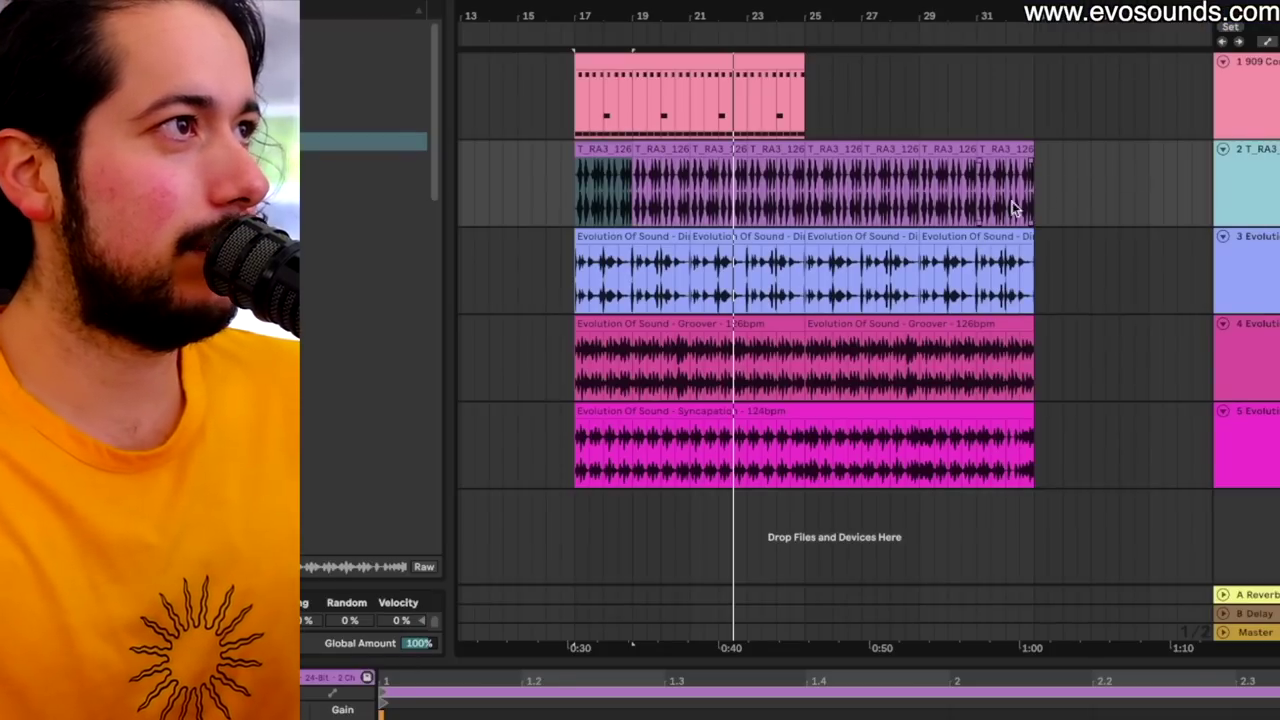
Step: Open the 909 drum clip in an enlarged note editor showing the start of its pattern
left_click(610, 150)
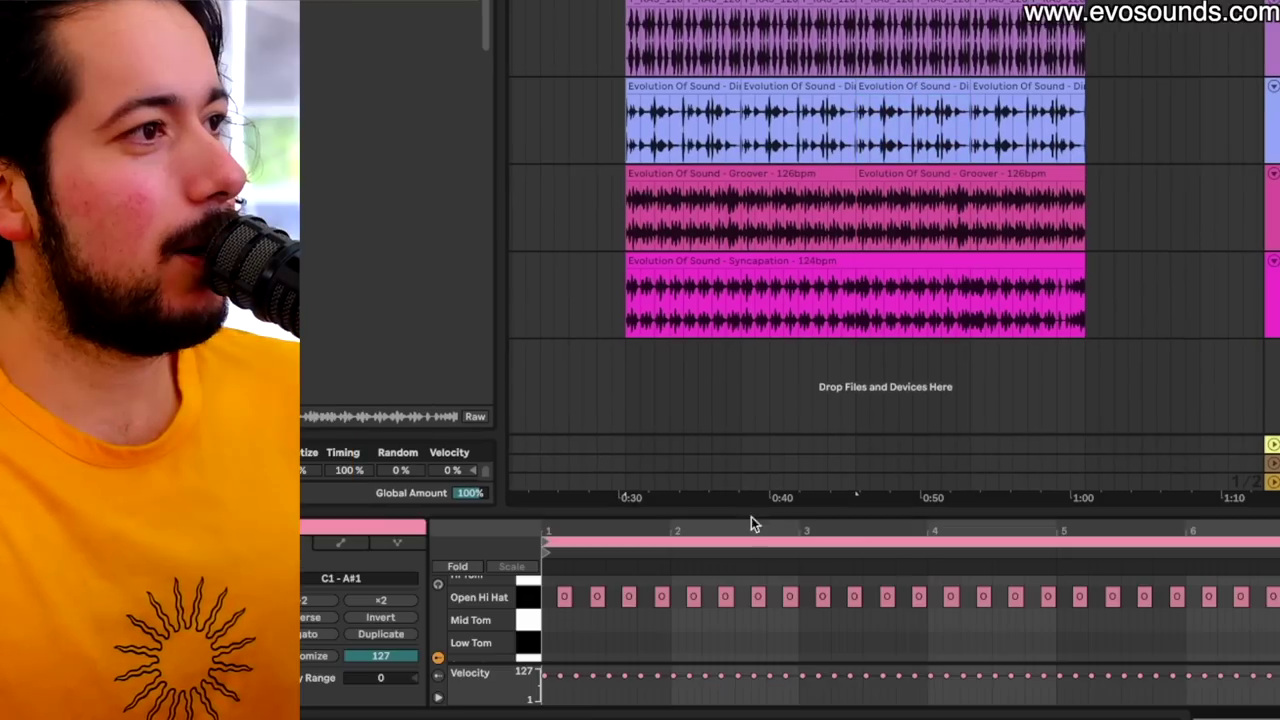
left_click_drag(735, 513, 829, 173)
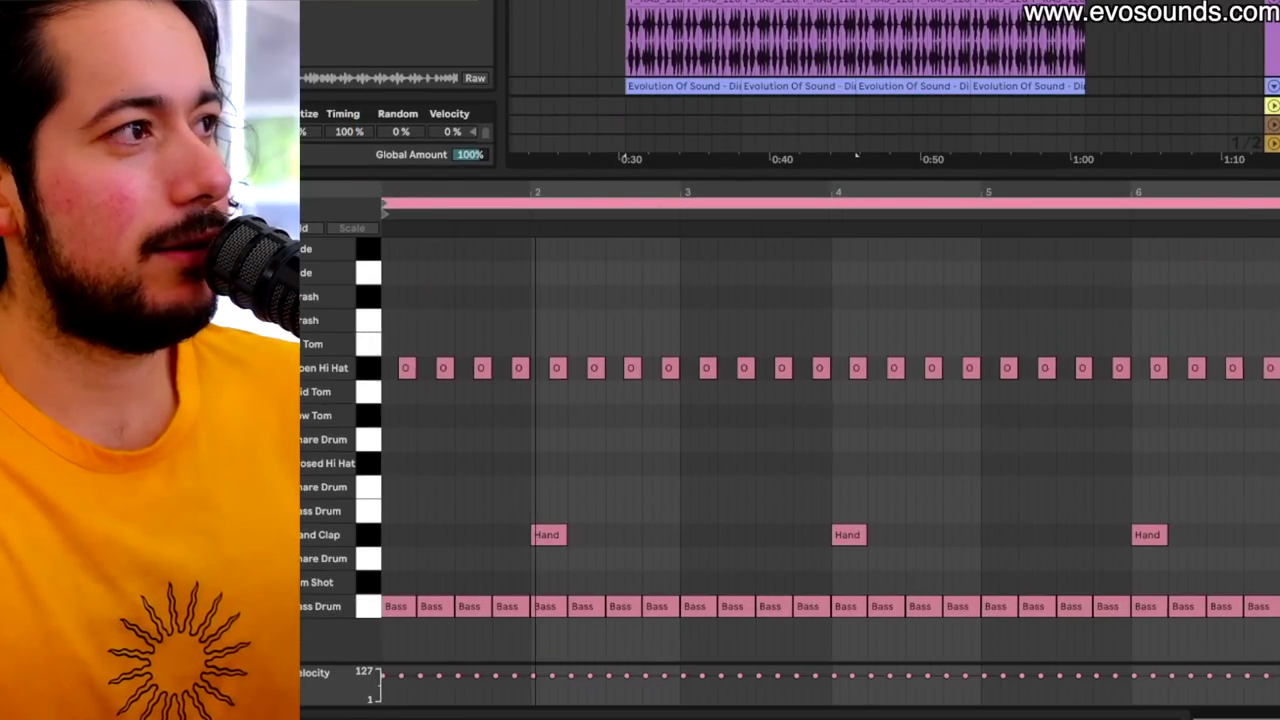
key("space")
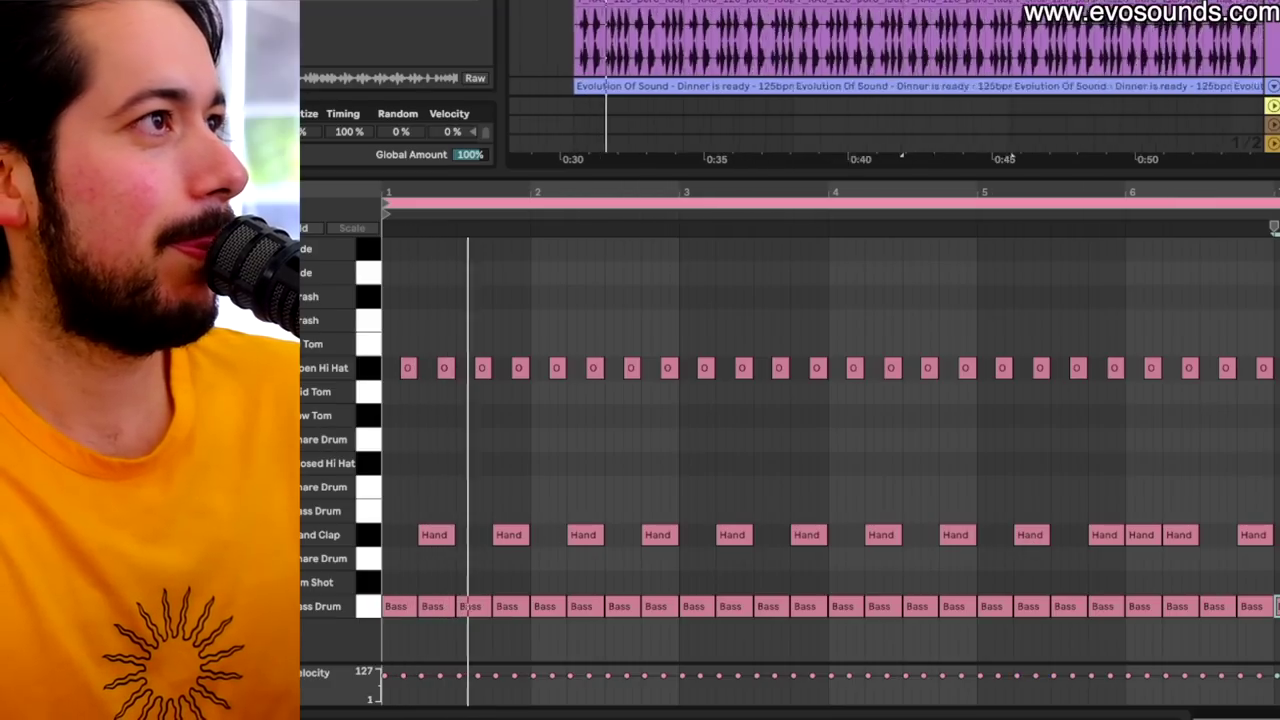
scroll(675, 120, "up", 1)
scroll(423, 440, "up", 5)
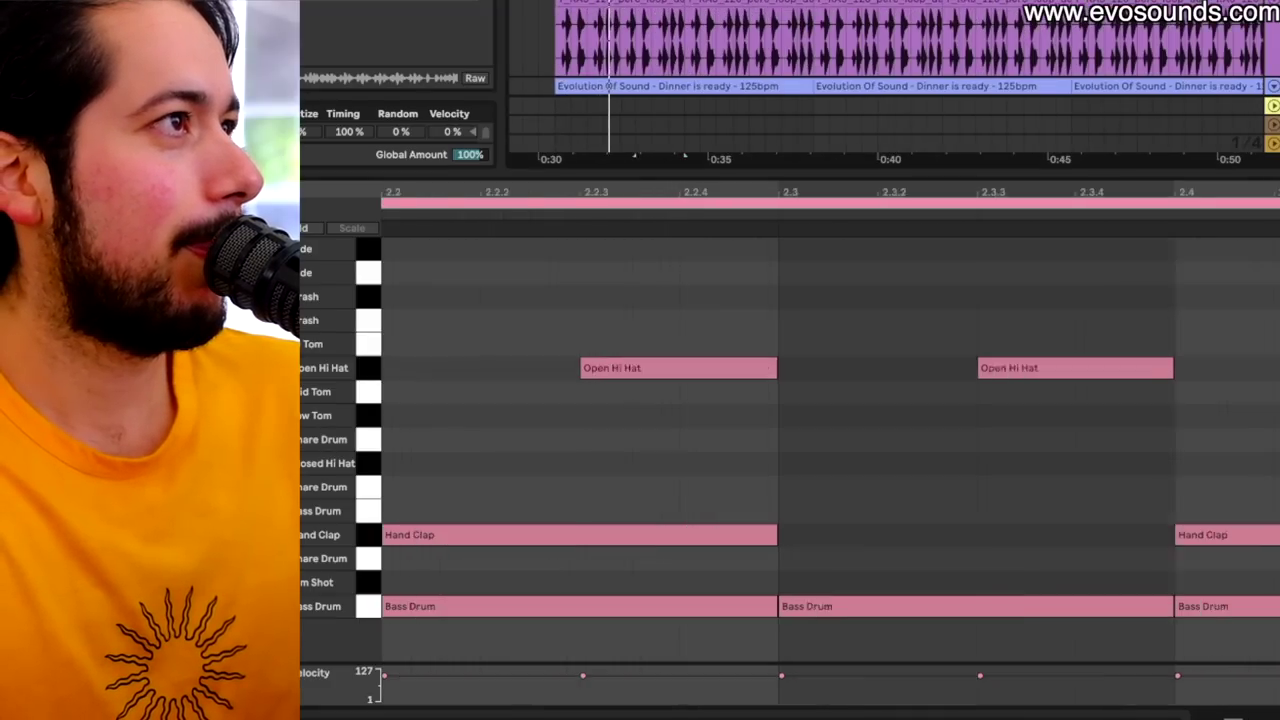
scroll(423, 440, "down", 3)
scroll(466, 368, "up", 3)
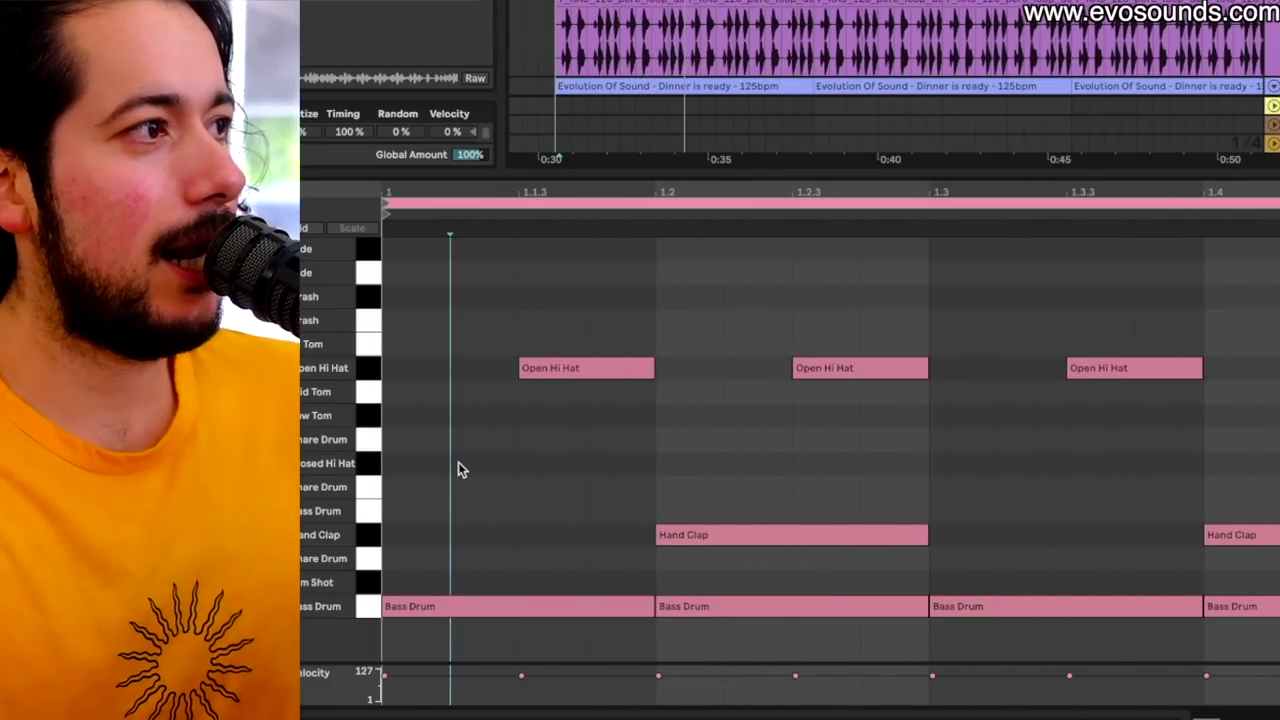
Step: Add a closed hi-hat note at 1.1.2 and shift it slightly behind the grid
double_click(458, 464)
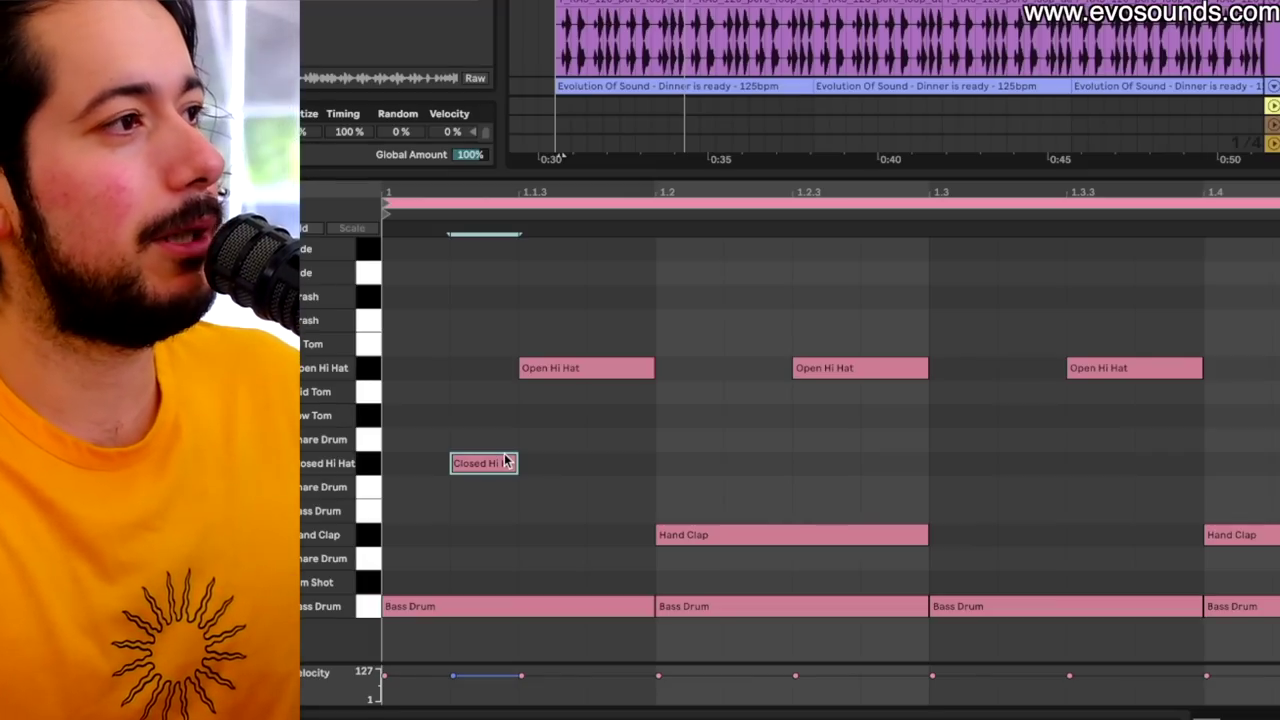
right_click(572, 458)
left_click(680, 378)
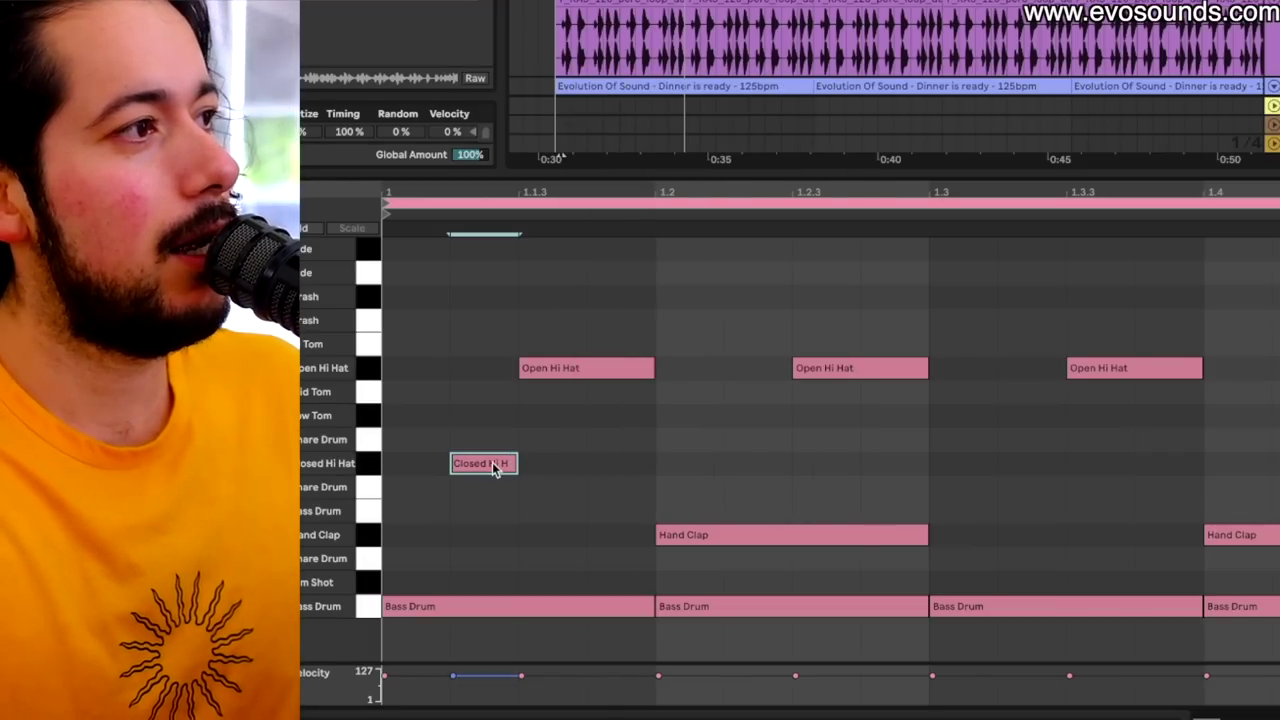
key("plus")
left_click_drag(518, 464, 530, 465)
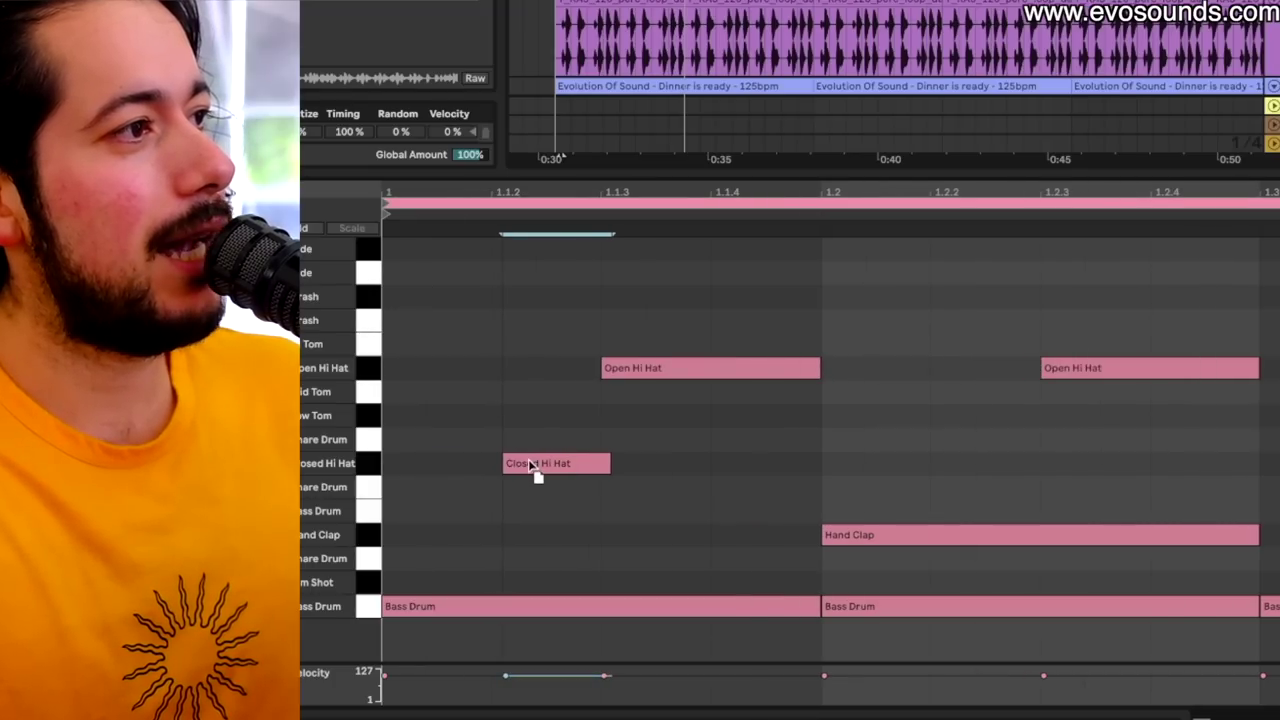
Step: Duplicate the closed hi-hat, place the copy slightly after 1.1.4, and play back the pattern
left_click(535, 463)
key("ctrl+d")
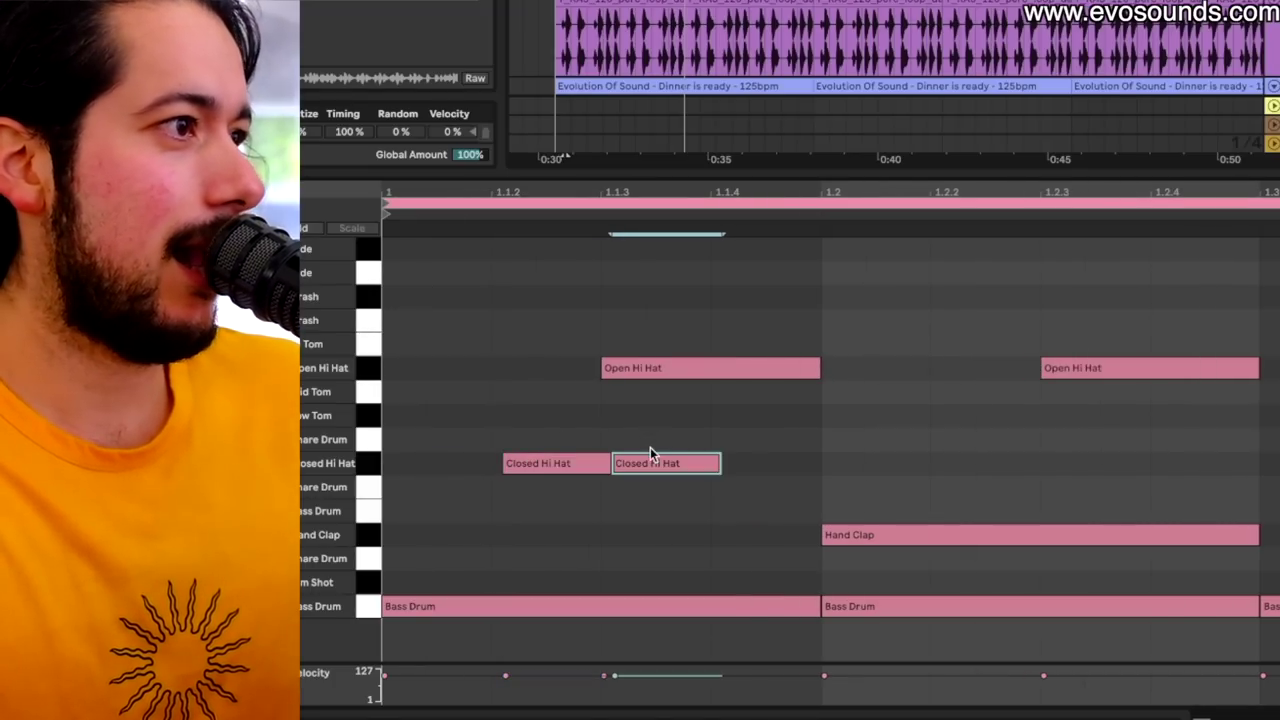
left_click_drag(650, 450, 792, 477)
key("space")
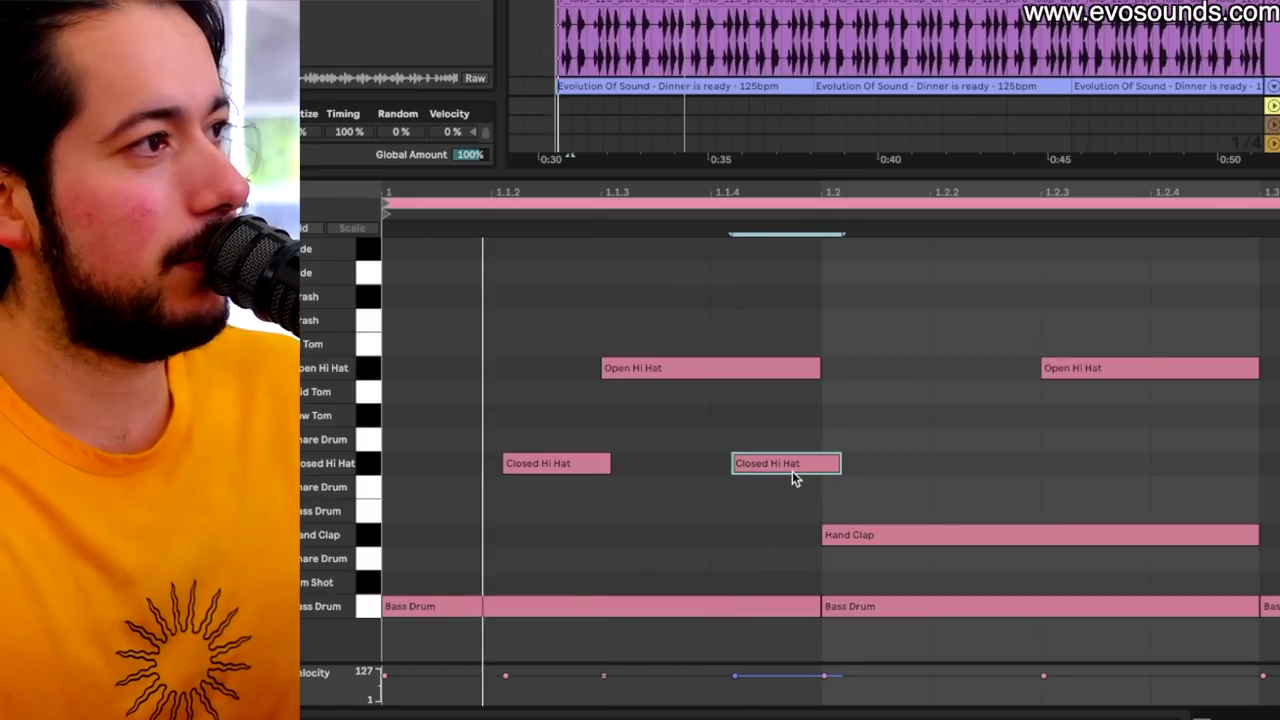
Step: Quantize both closed hi-hats to the grid and shift them together slightly behind it
key("space")
key("ctrl+u")
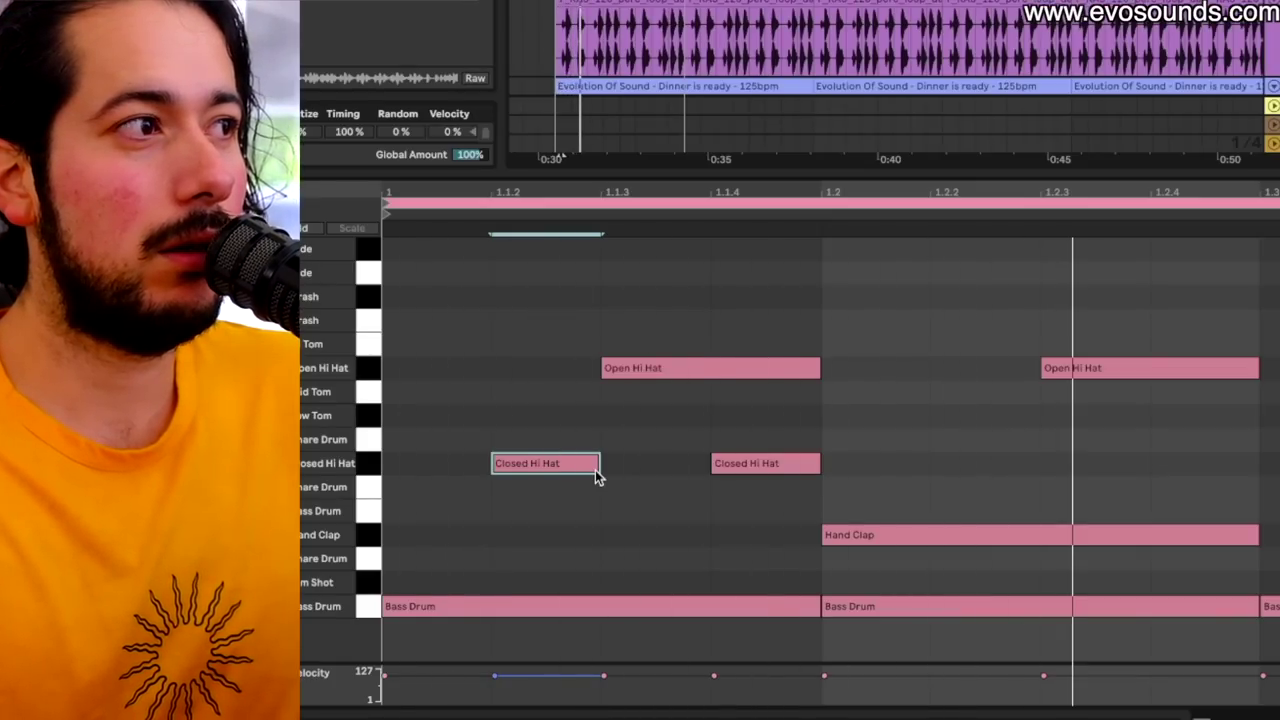
left_click_drag(577, 497, 783, 430)
key("Right")
key("Left")
key("space")
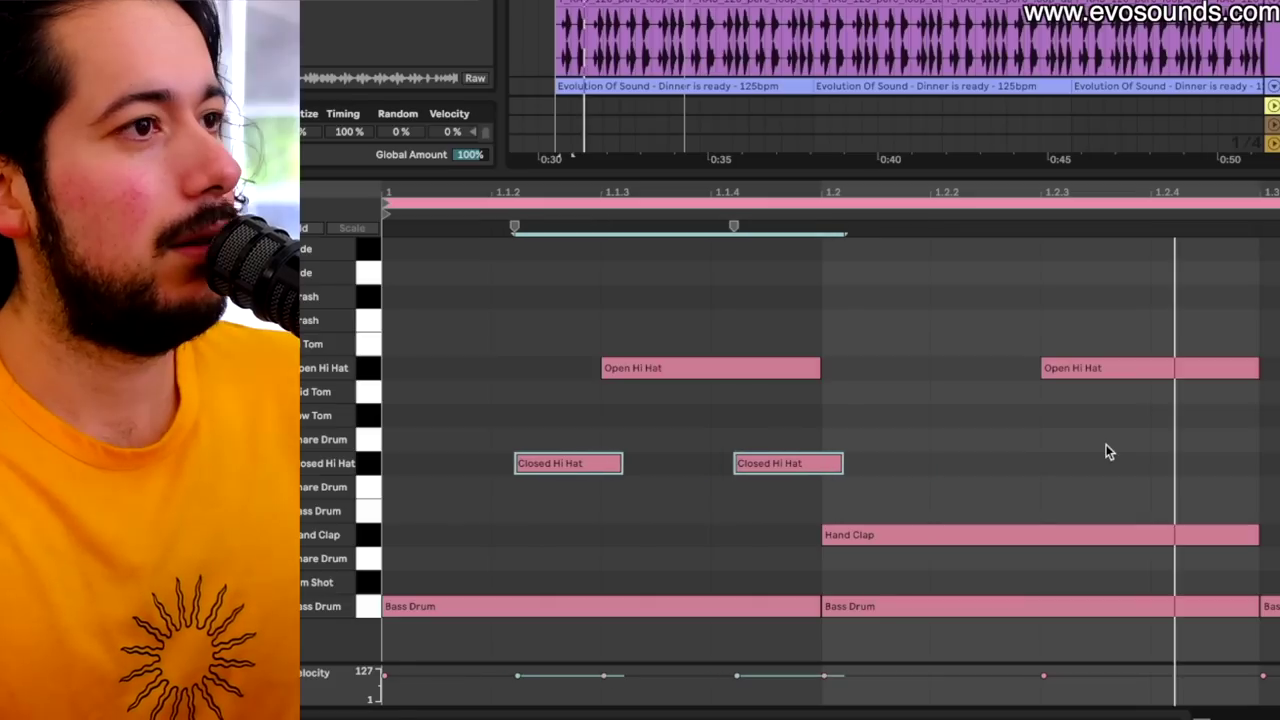
Step: Add another closed hi-hat at 1.2.4 and select the hand clap notes across the drum pattern
double_click(1181, 463)
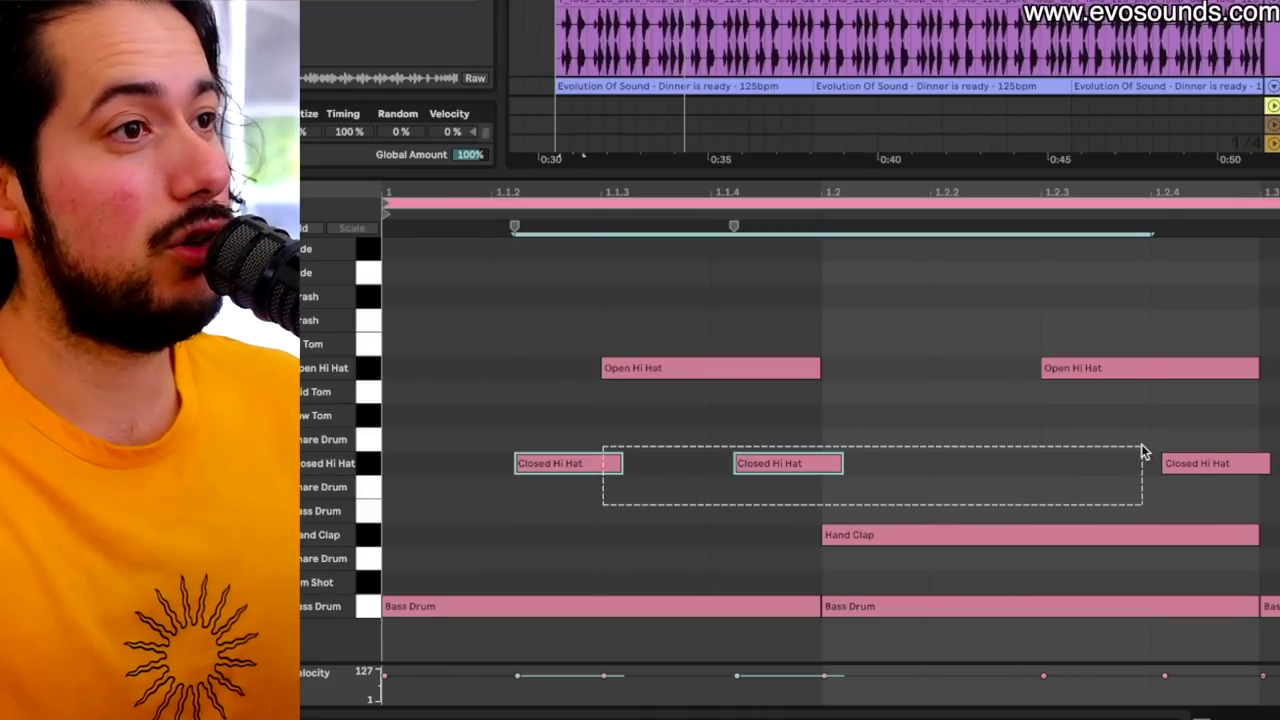
left_click_drag(567, 465, 607, 465)
key("space")
key("space")
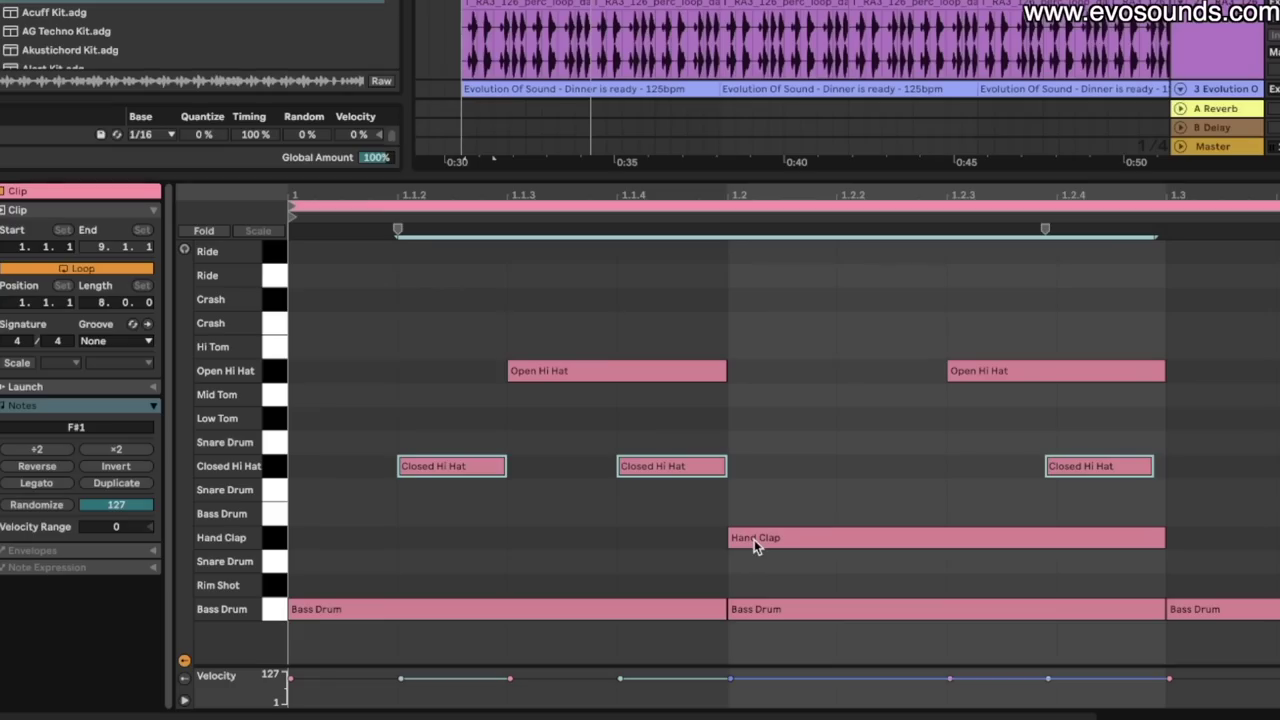
scroll(753, 540, "down", 5)
left_click_drag(492, 565, 1268, 537)
key("plus")
key("plus")
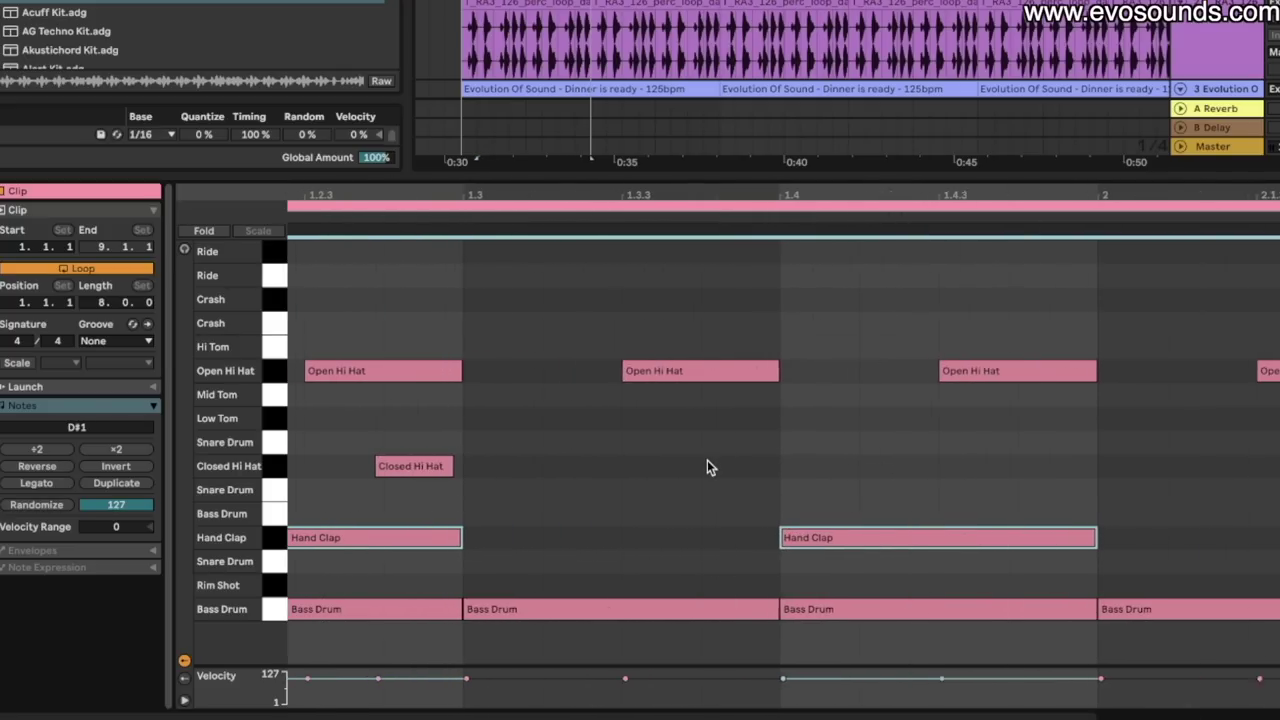
mouse_move(640, 542)
left_mouse_down()
mouse_move(645, 553)
mouse_move(603, 533)
mouse_move(629, 536)
left_mouse_up()
key("space")
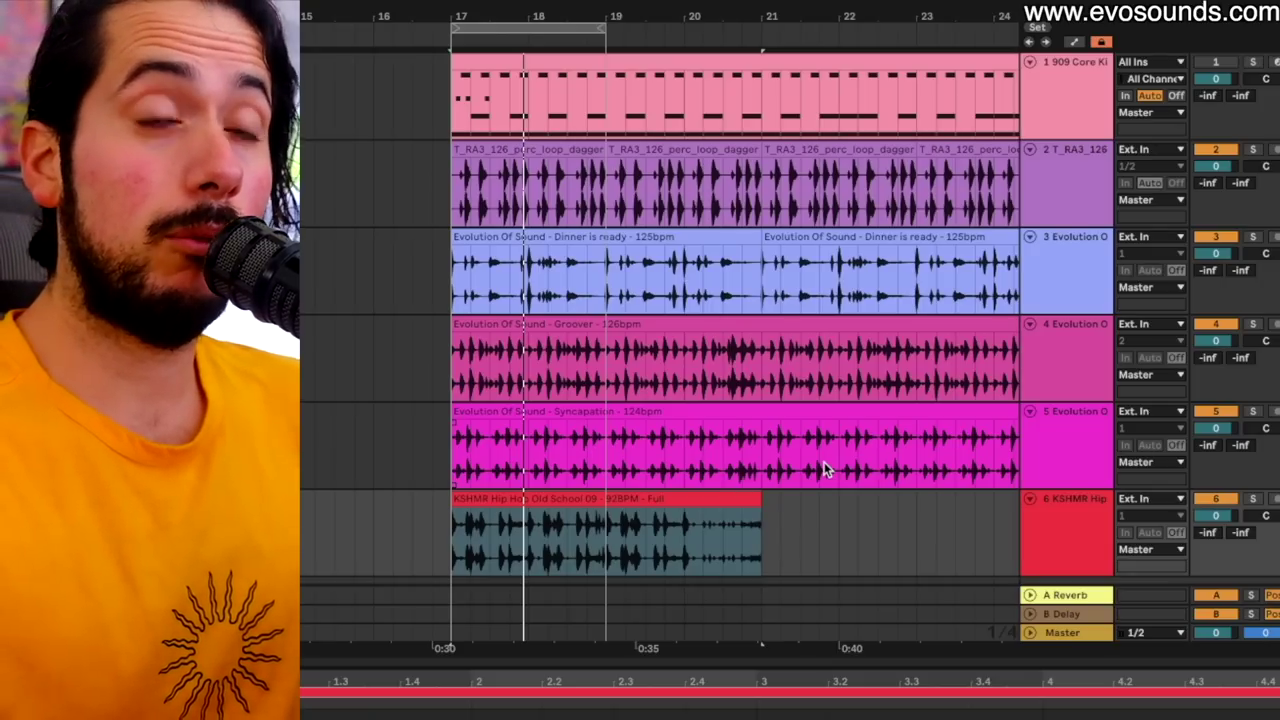
Step: Solo the perc loop track and extract the groove from its first T_RA3_126_perc_loop_dagger clip
left_click(550, 156)
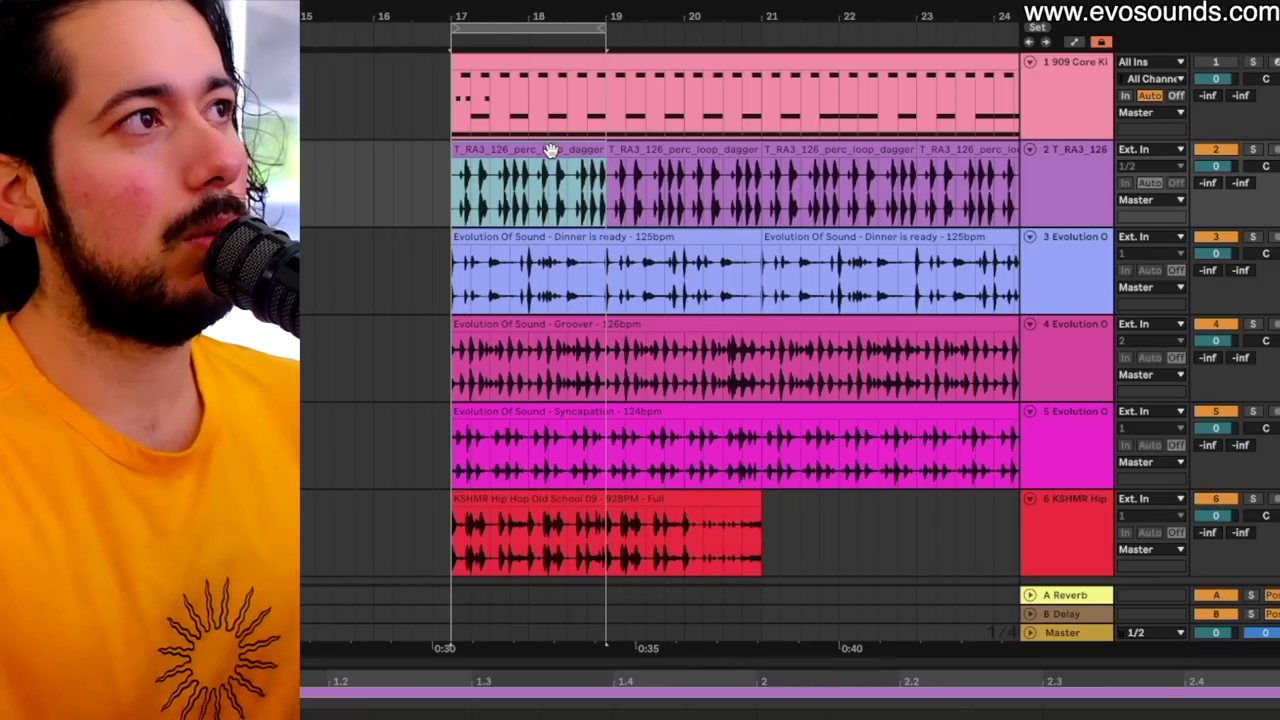
key("z")
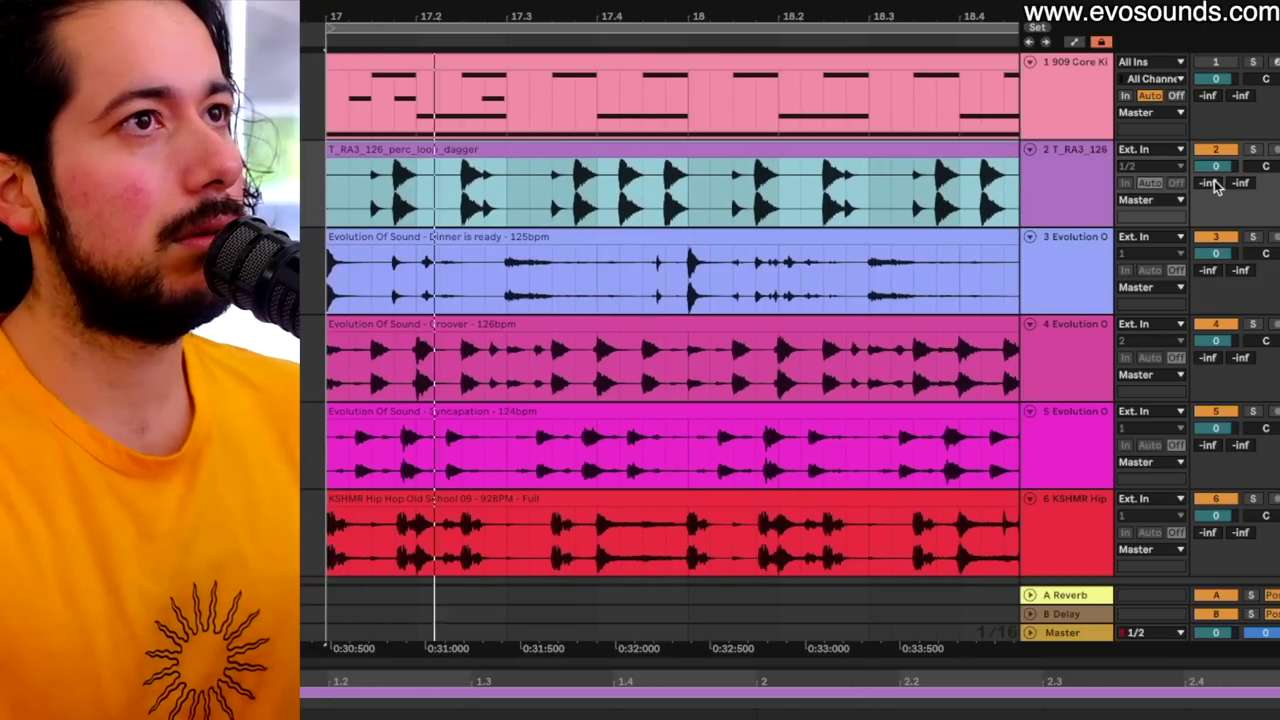
left_click(1253, 150)
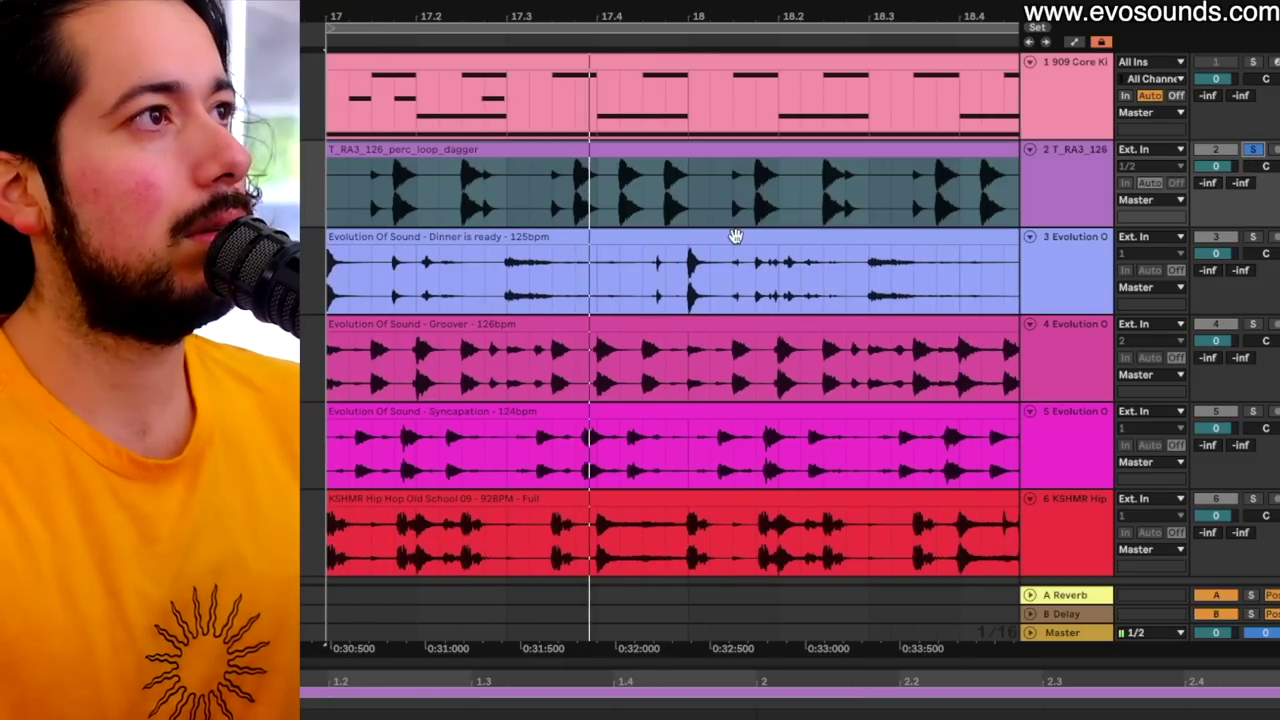
right_click(692, 160)
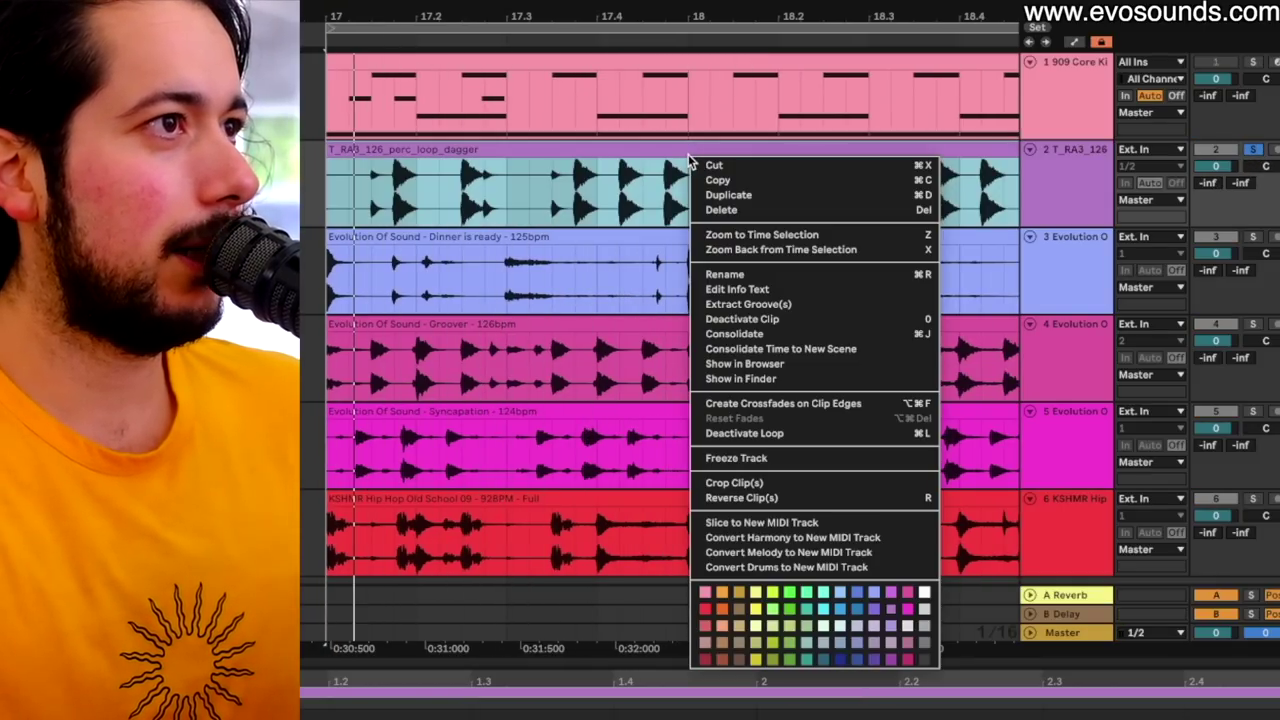
left_click(760, 305)
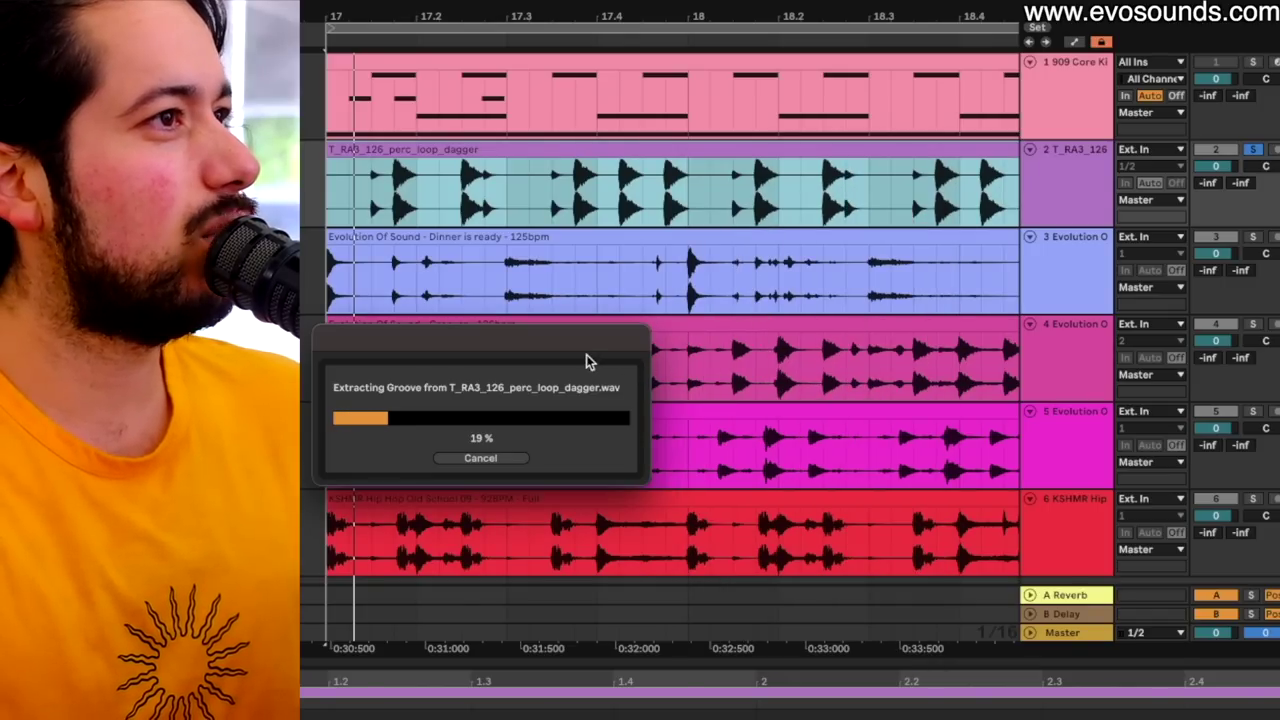
left_click_drag(586, 354, 589, 247)
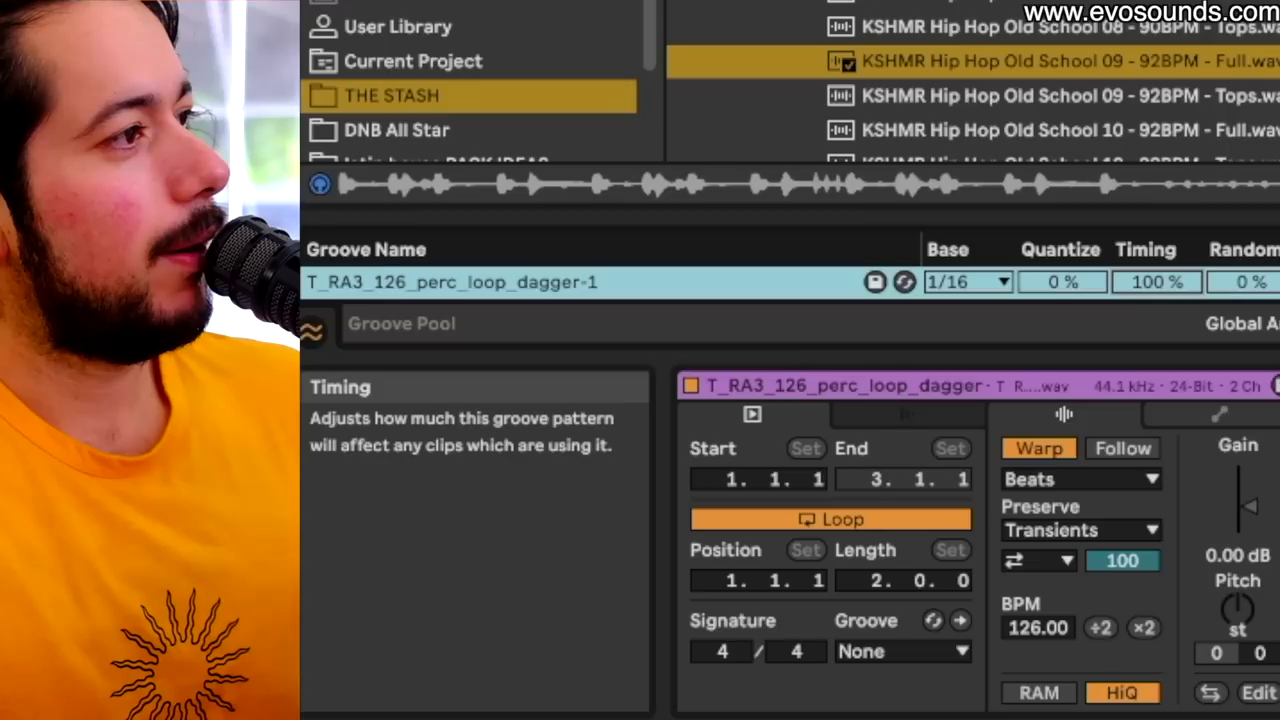
Step: Assign the T_RA3_126_perc_loop_dagger groove to the "Dinner is ready" clip and enlarge the Groove Pool
left_click(1279, 60)
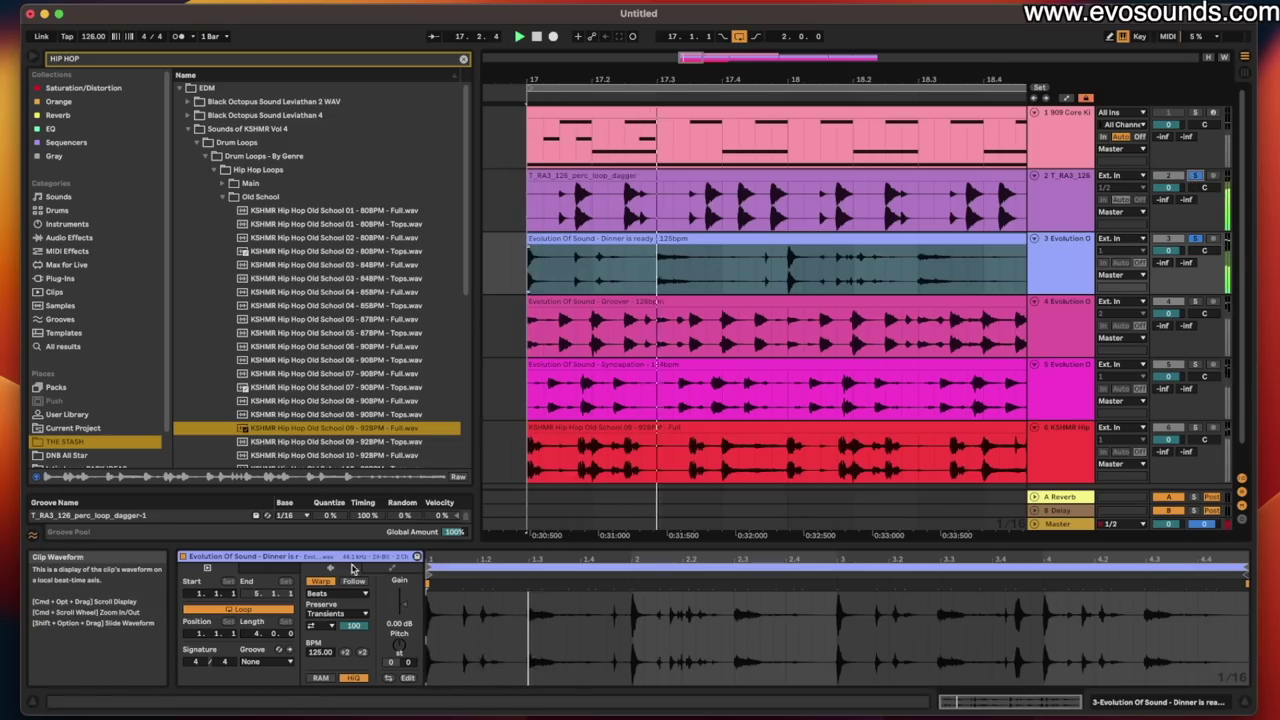
left_click(258, 663)
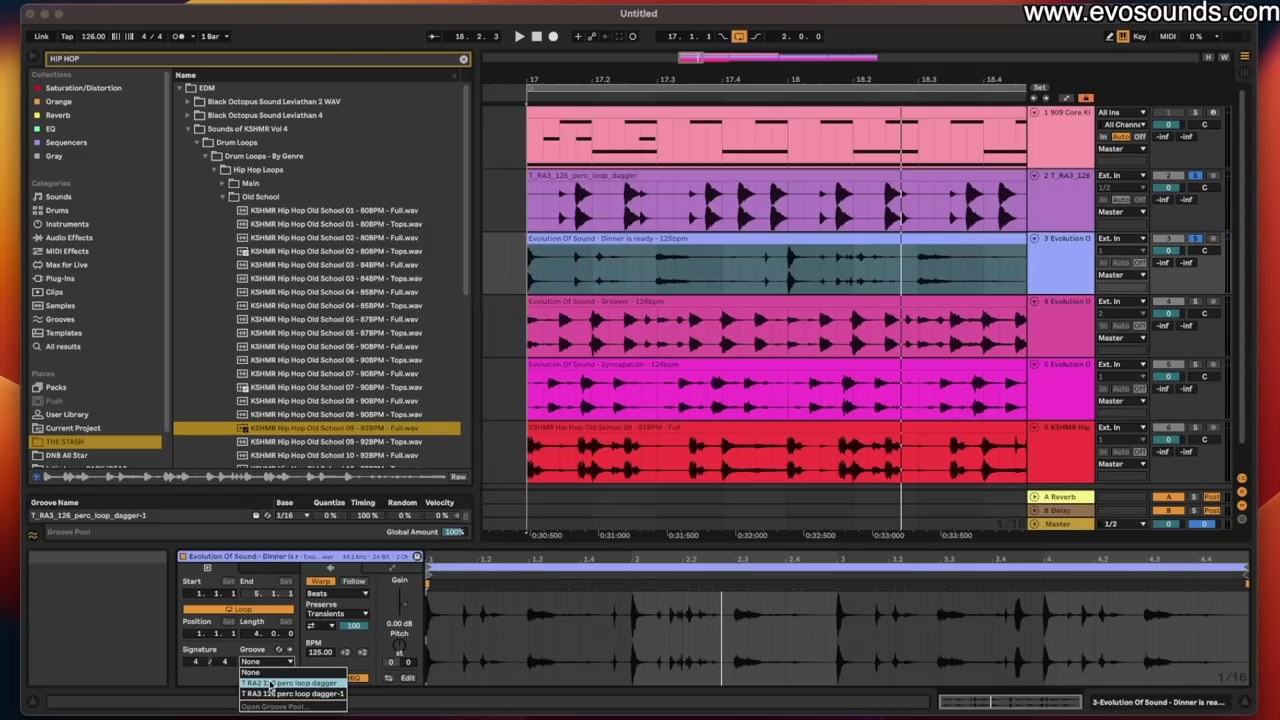
left_click(268, 684)
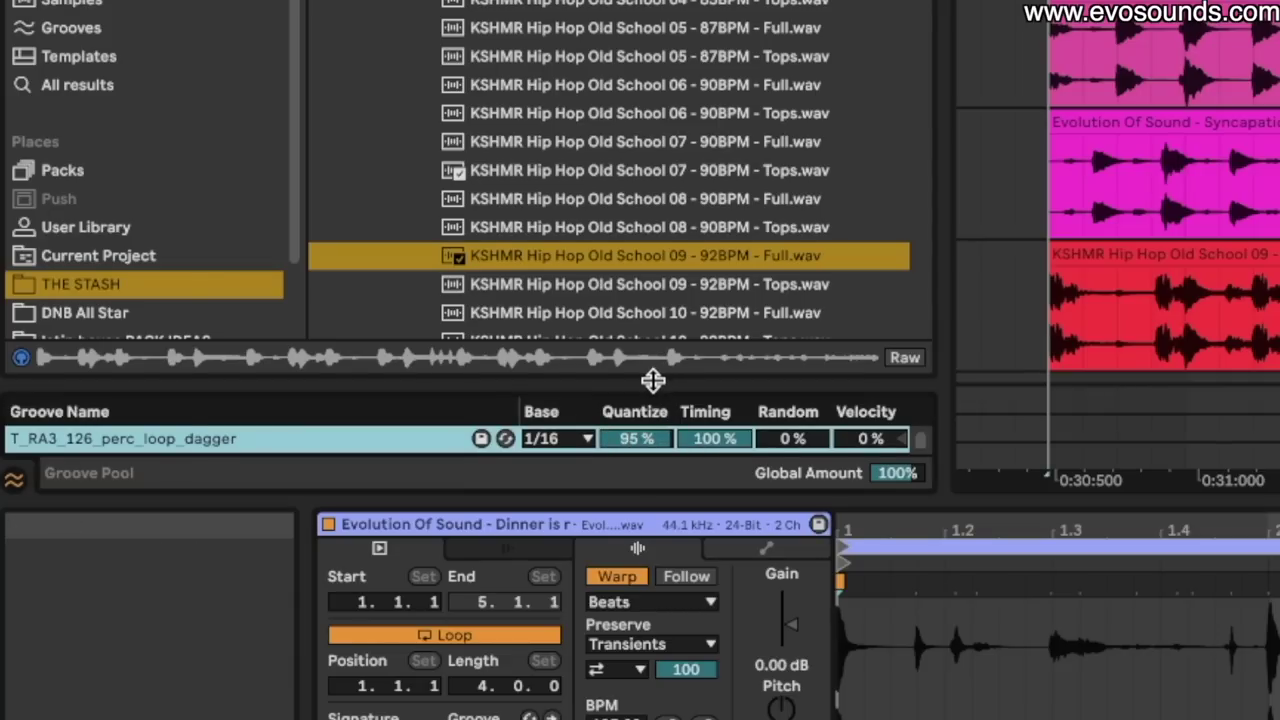
left_click_drag(652, 380, 655, 176)
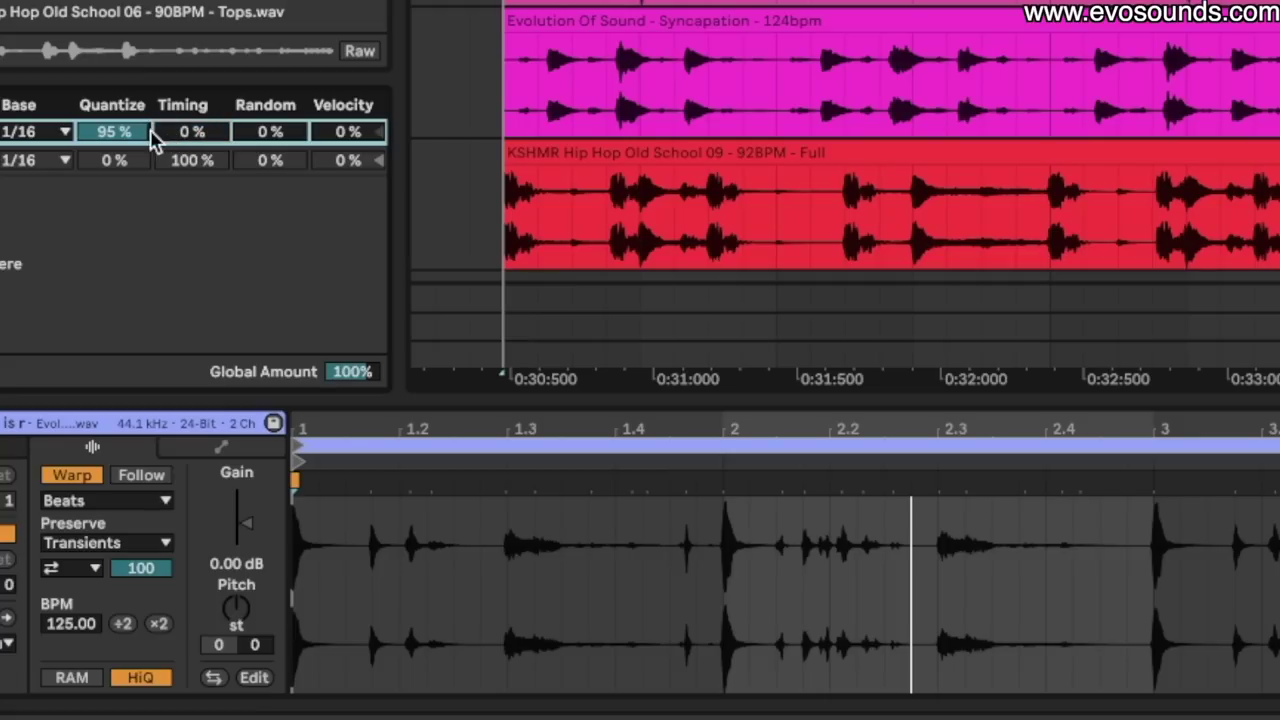
Step: Try quantizing the "Dinner is ready" clip's transients to the grid, inspect the warp markers, and undo it
left_click(568, 449)
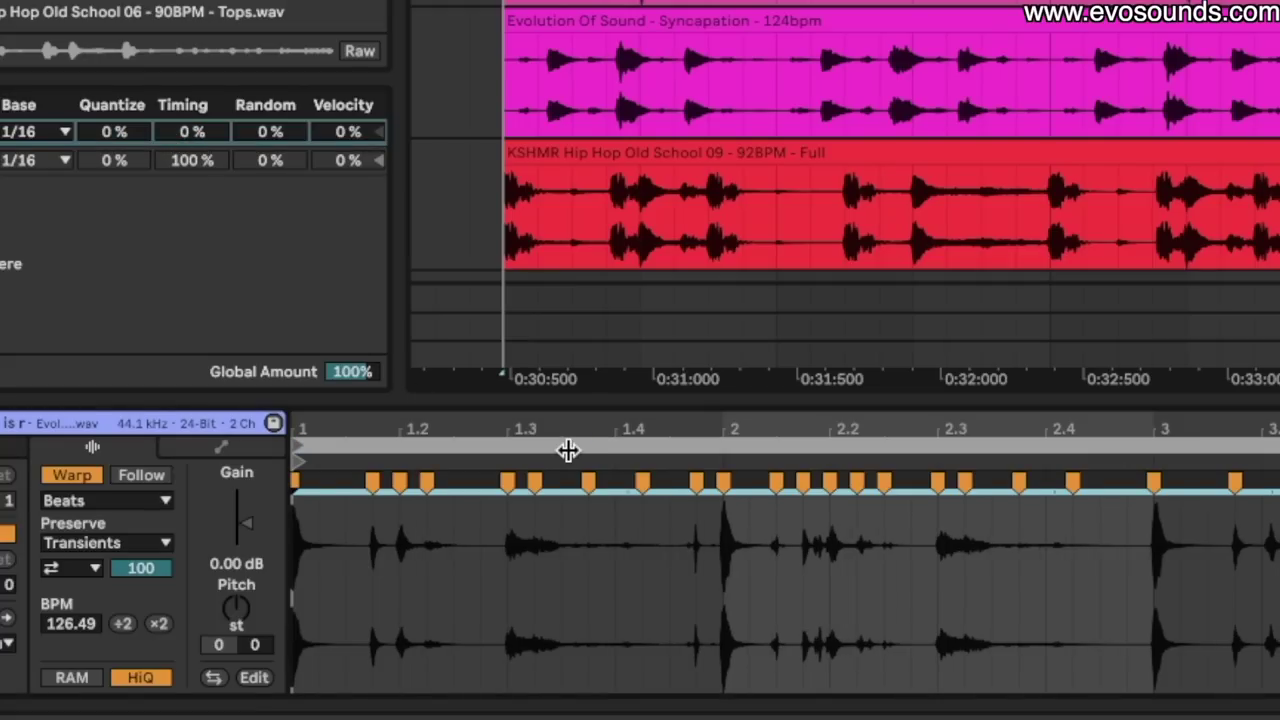
left_click_drag(392, 422, 654, 534)
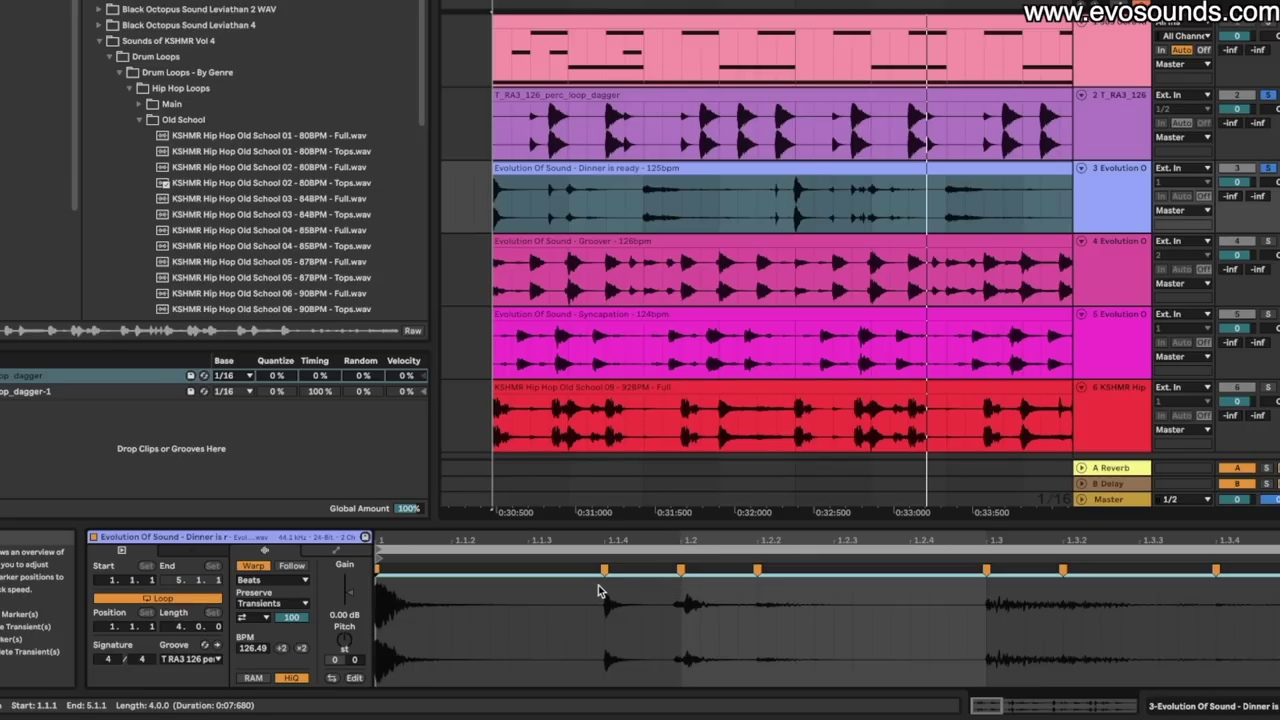
key("super+z")
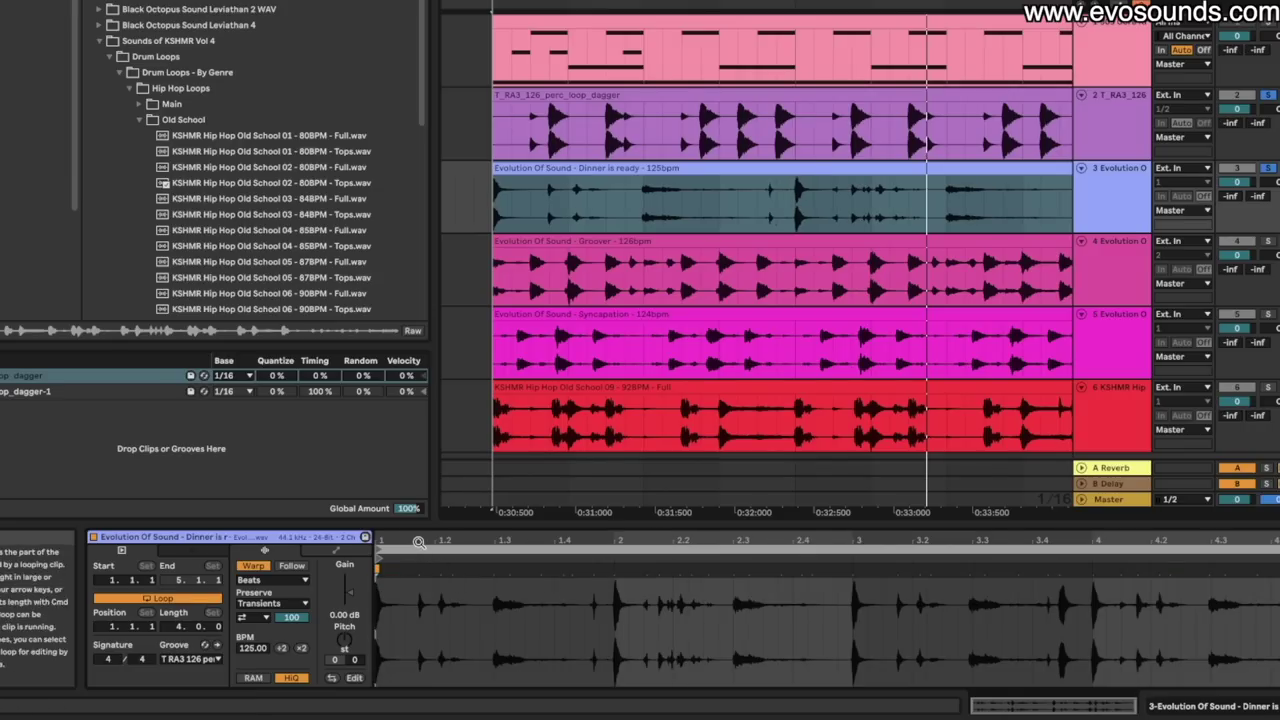
Step: Compare the "Dinner is ready" clip's original transients with the grid and quantize the clip again
left_click_drag(417, 542, 505, 690)
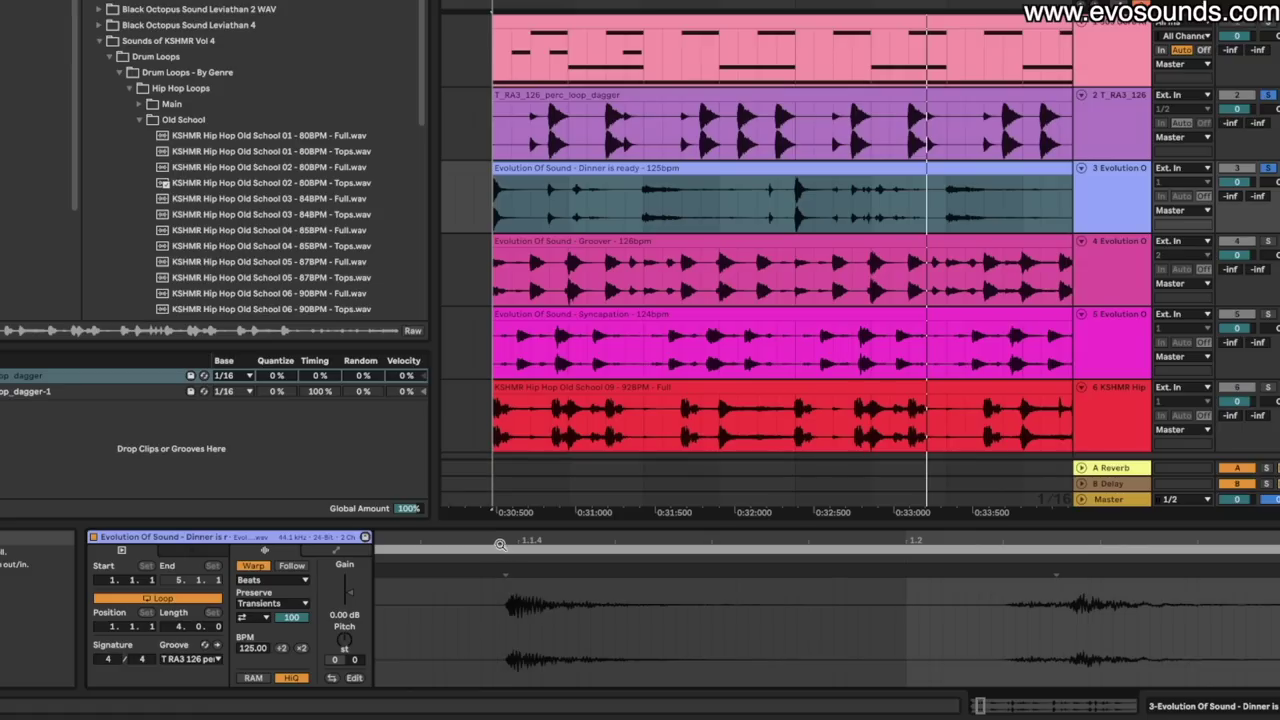
scroll(505, 590, "down", 4)
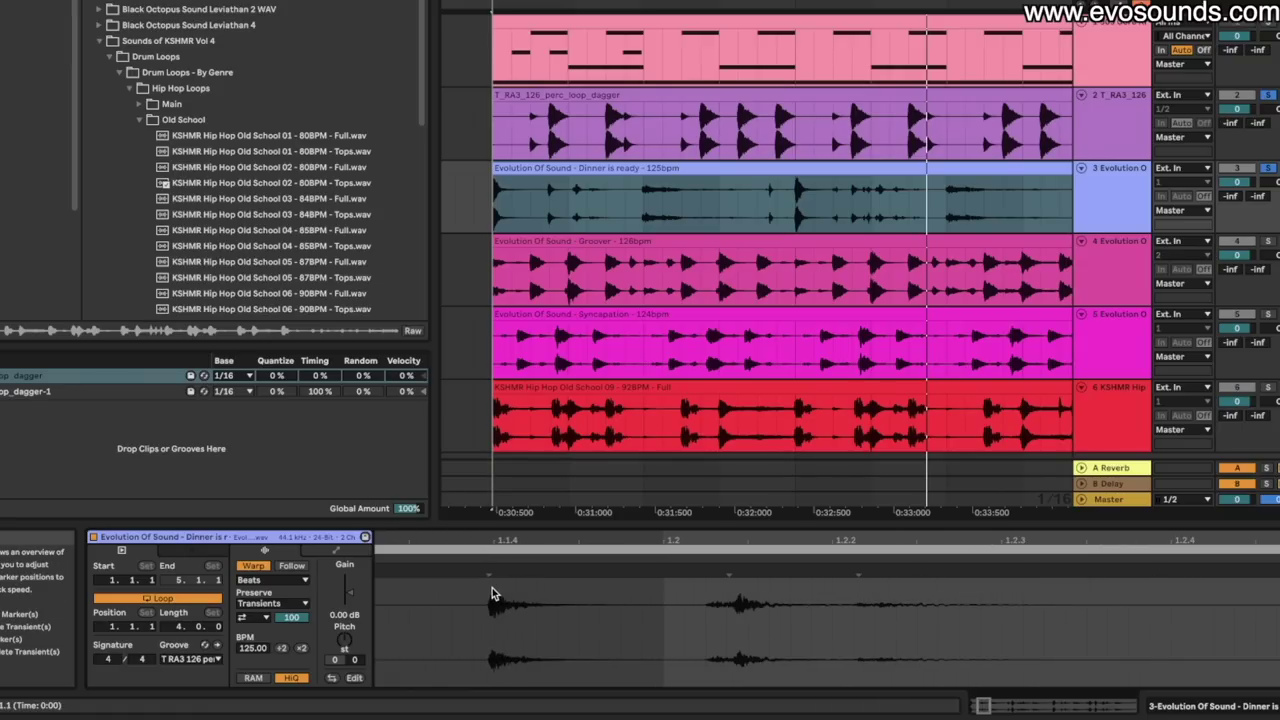
scroll(485, 596, "down", 5)
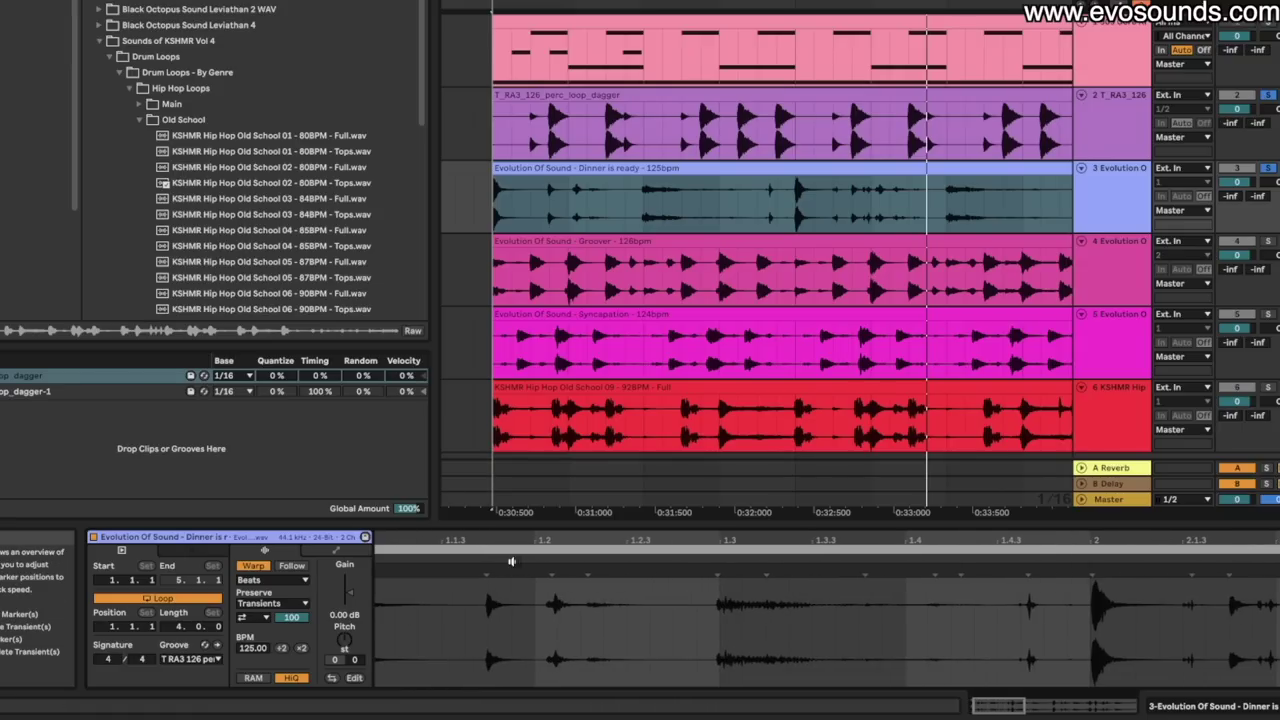
key("ctrl+u")
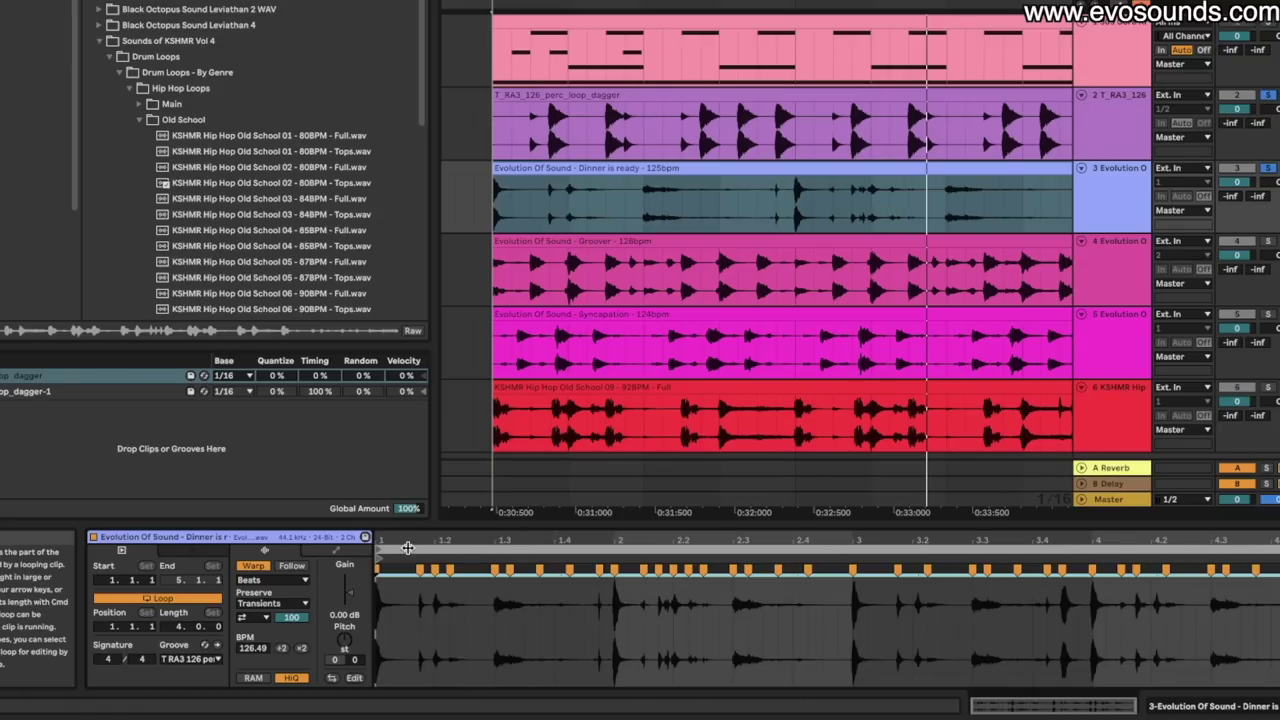
left_click_drag(408, 543, 408, 672)
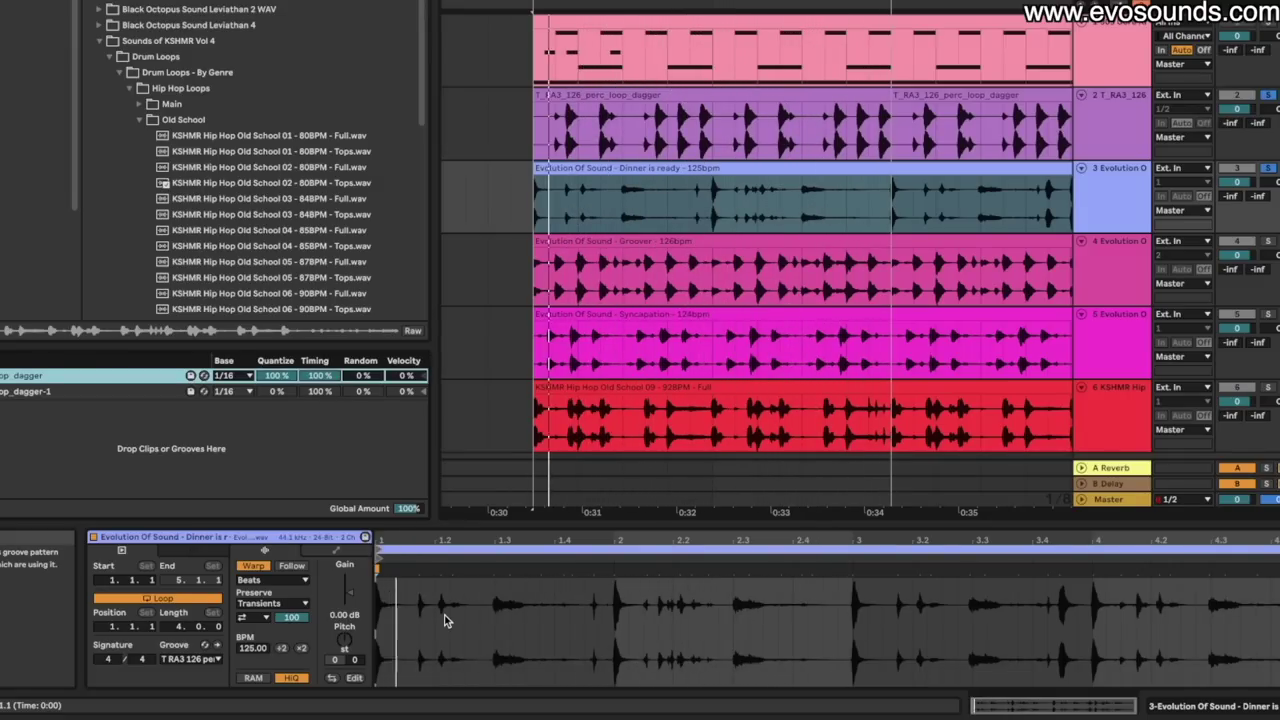
Step: Commit the groove at 100% Quantize and Timing to the "Dinner is ready" clip and select the sixteenth-note section starting at 17.3
left_click(217, 648)
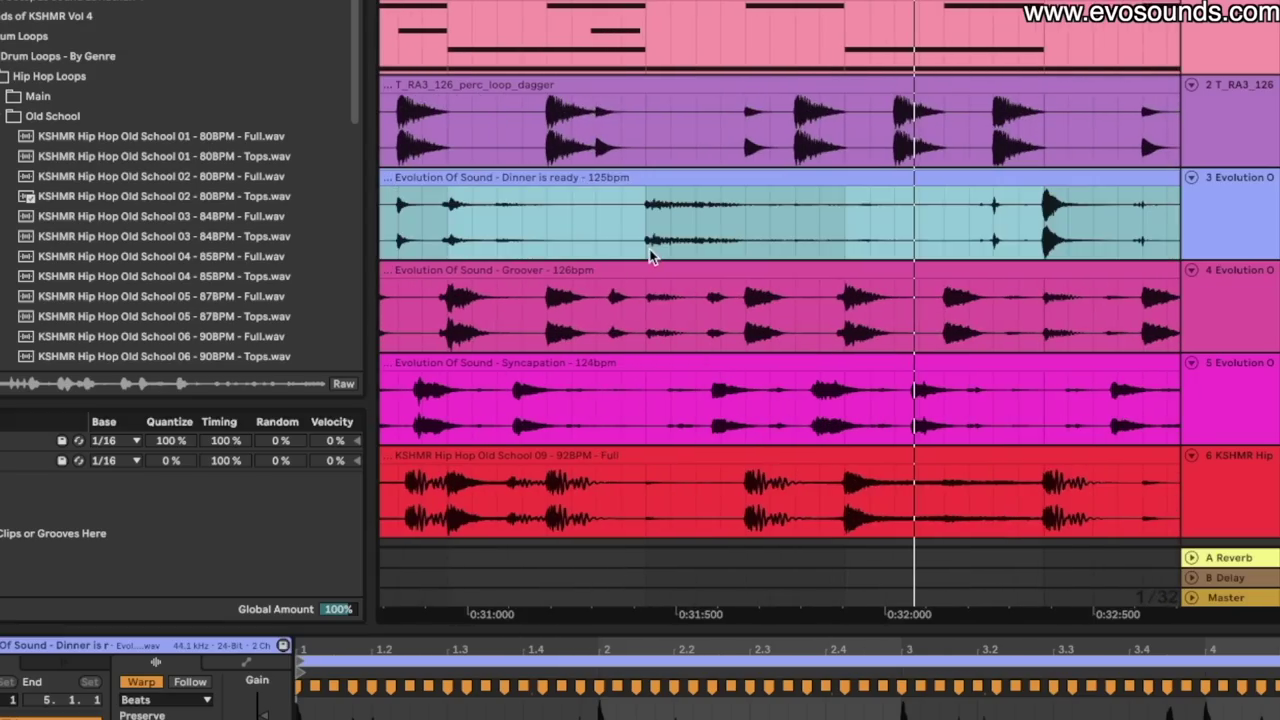
left_click(647, 235)
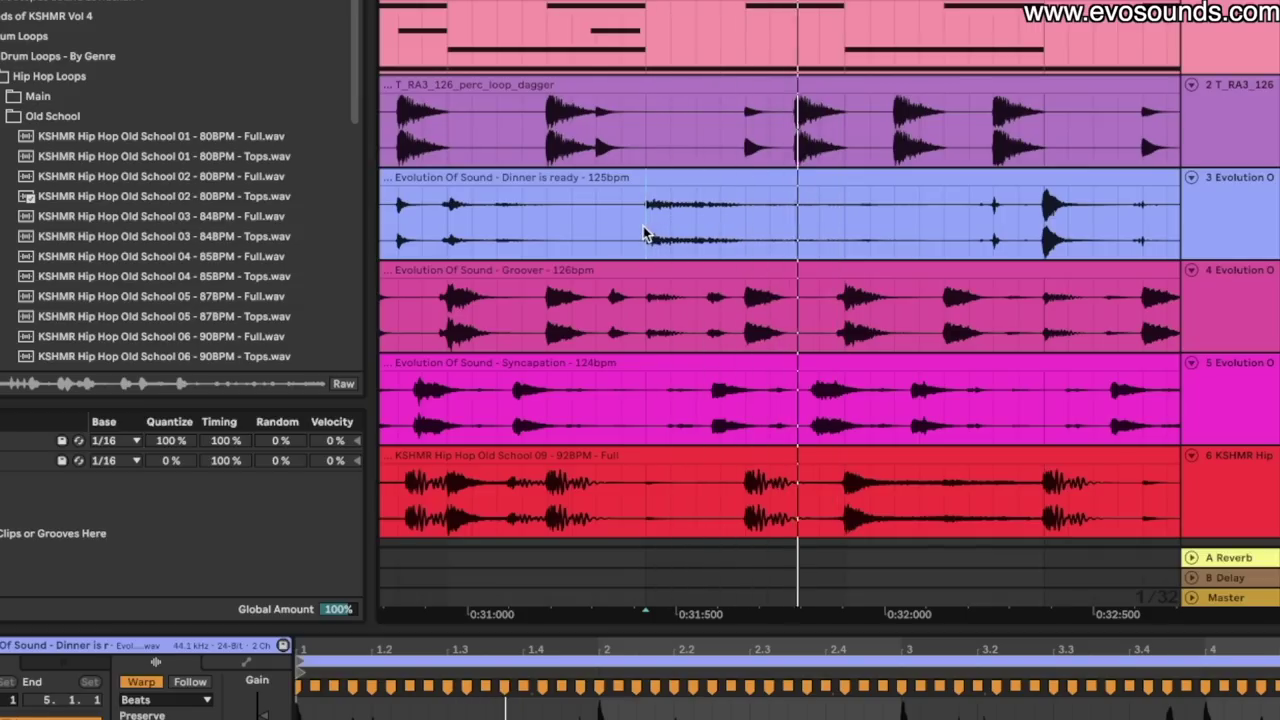
left_click_drag(645, 233, 743, 219)
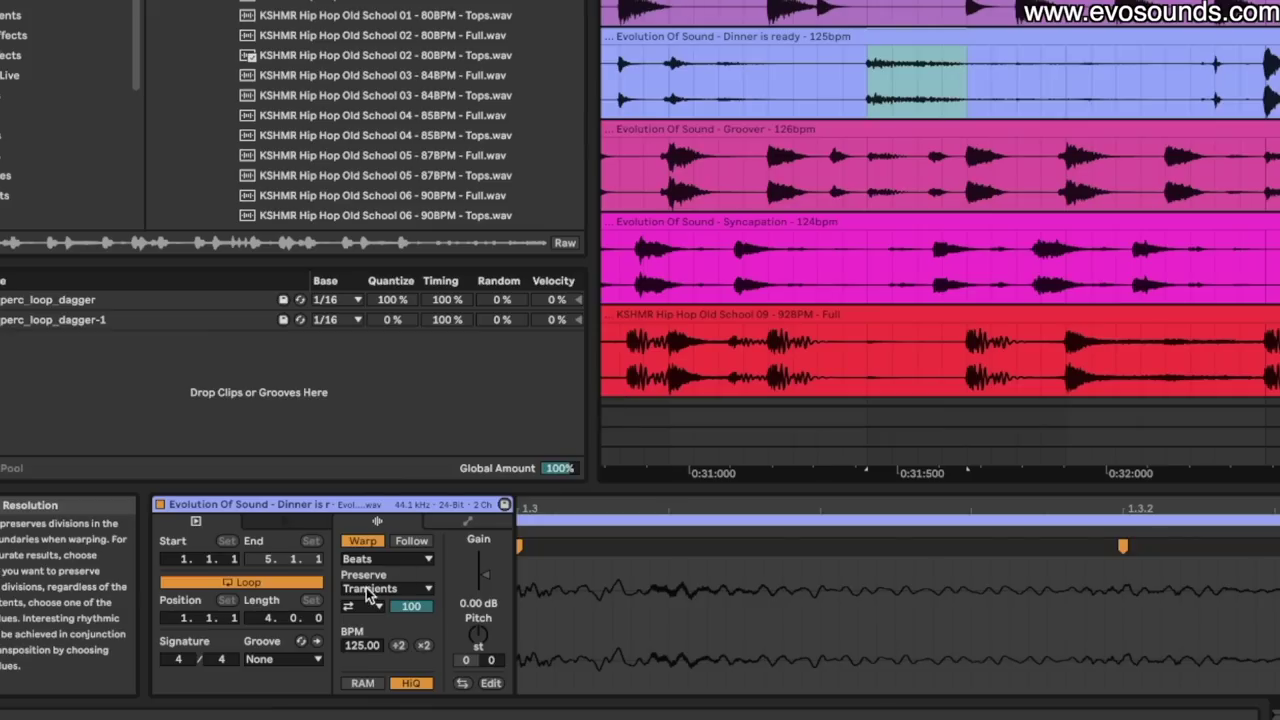
Step: Set the "Dinner is ready" clip's Beats transient loop mode to Off
left_click(362, 607)
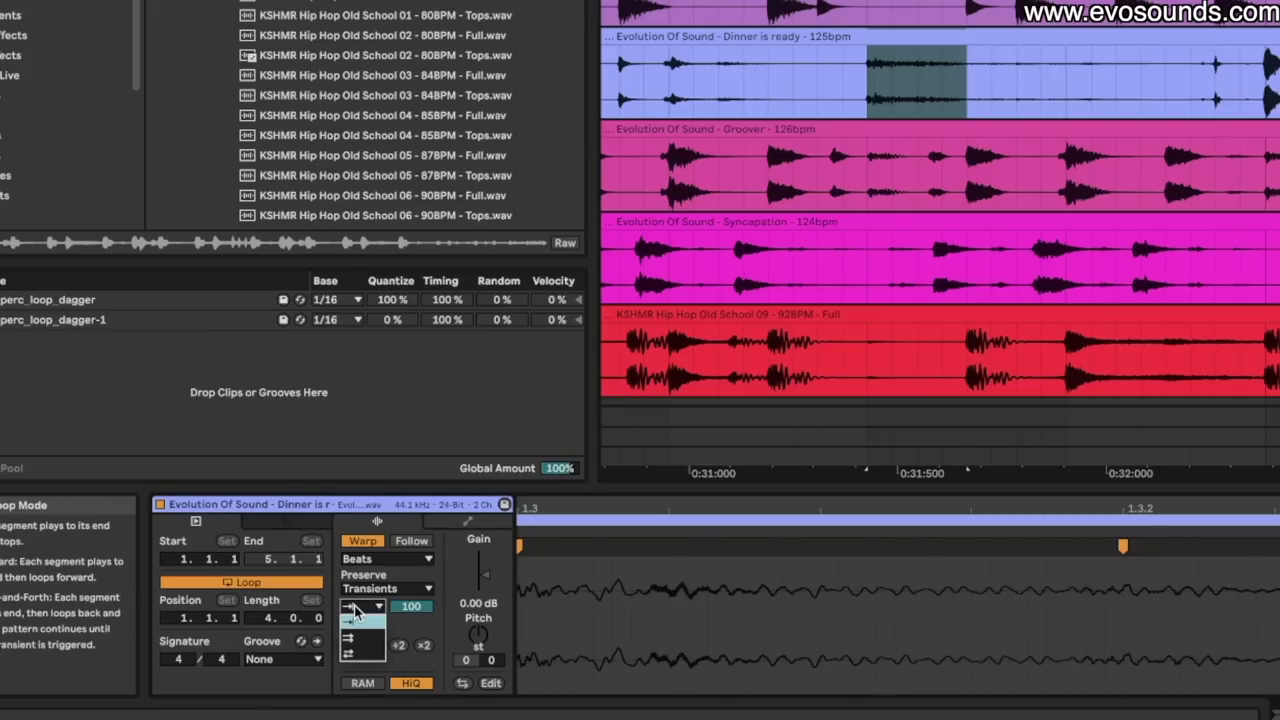
left_click(398, 613)
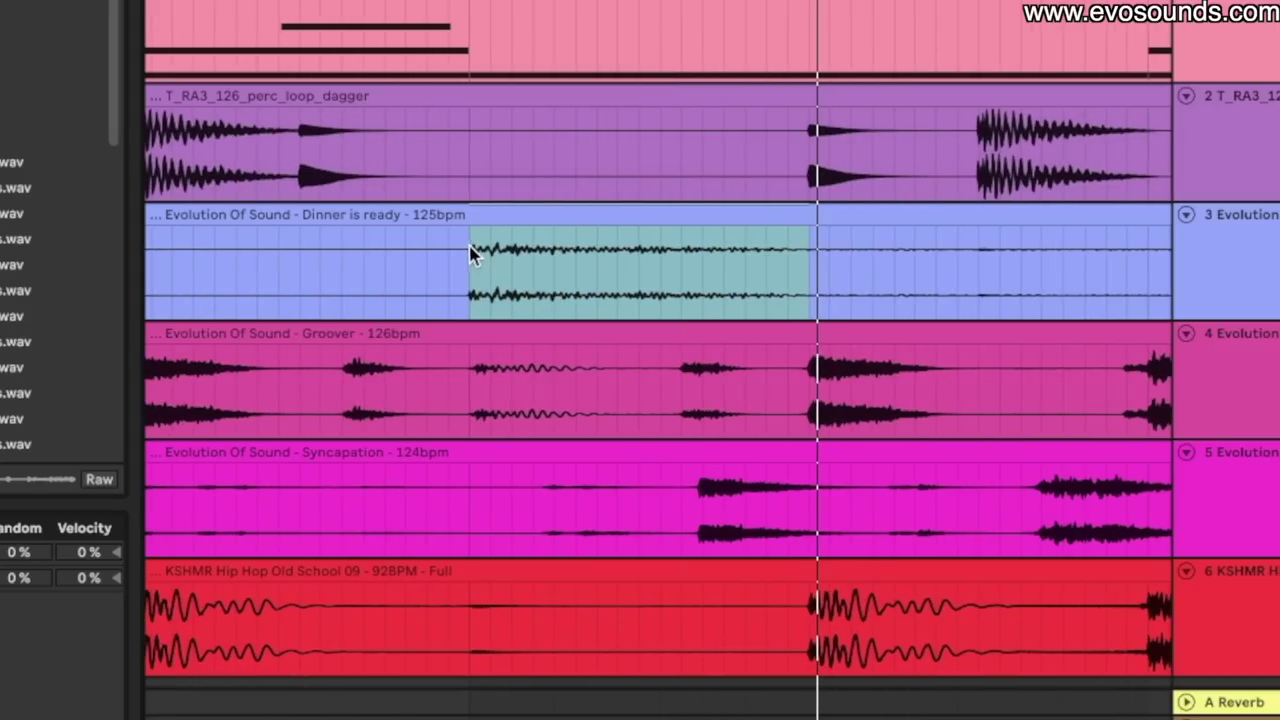
Step: Try splitting the section from 17.3 out of the "Dinner is ready" clip and shaping a steep fade-out across it
left_click_drag(474, 254, 736, 276)
key("ctrl+e")
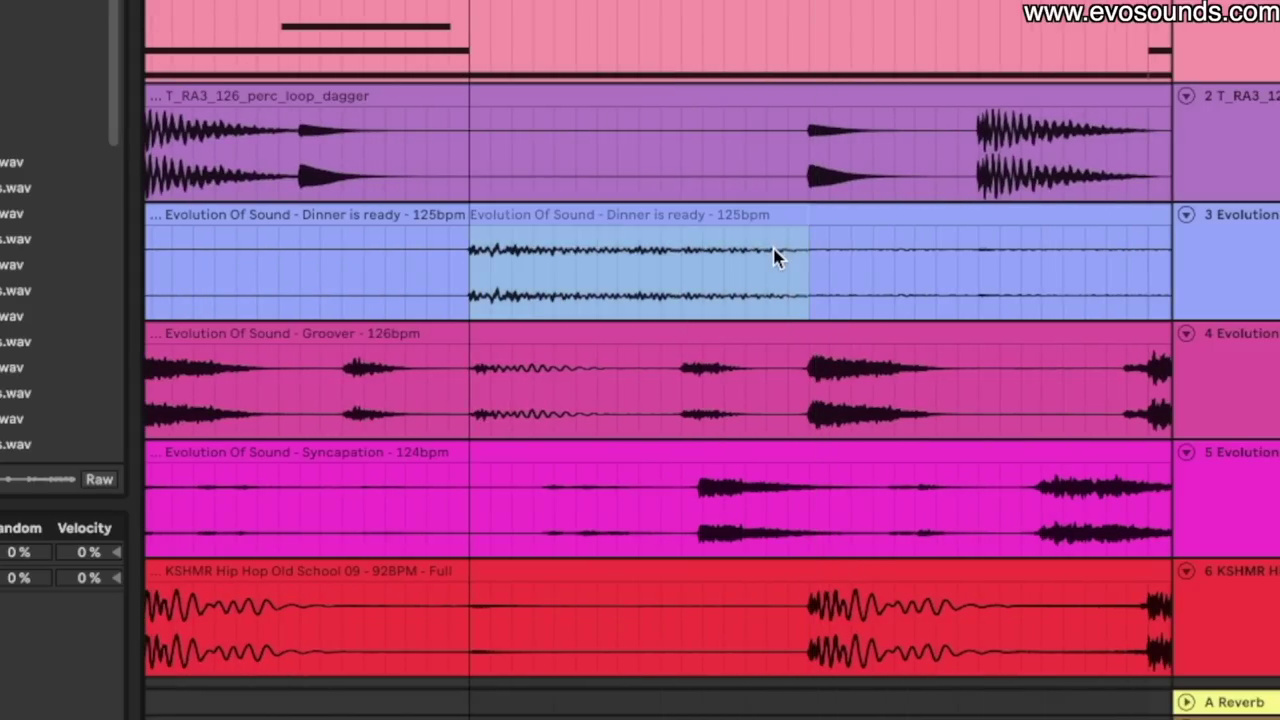
left_click_drag(805, 232, 449, 220)
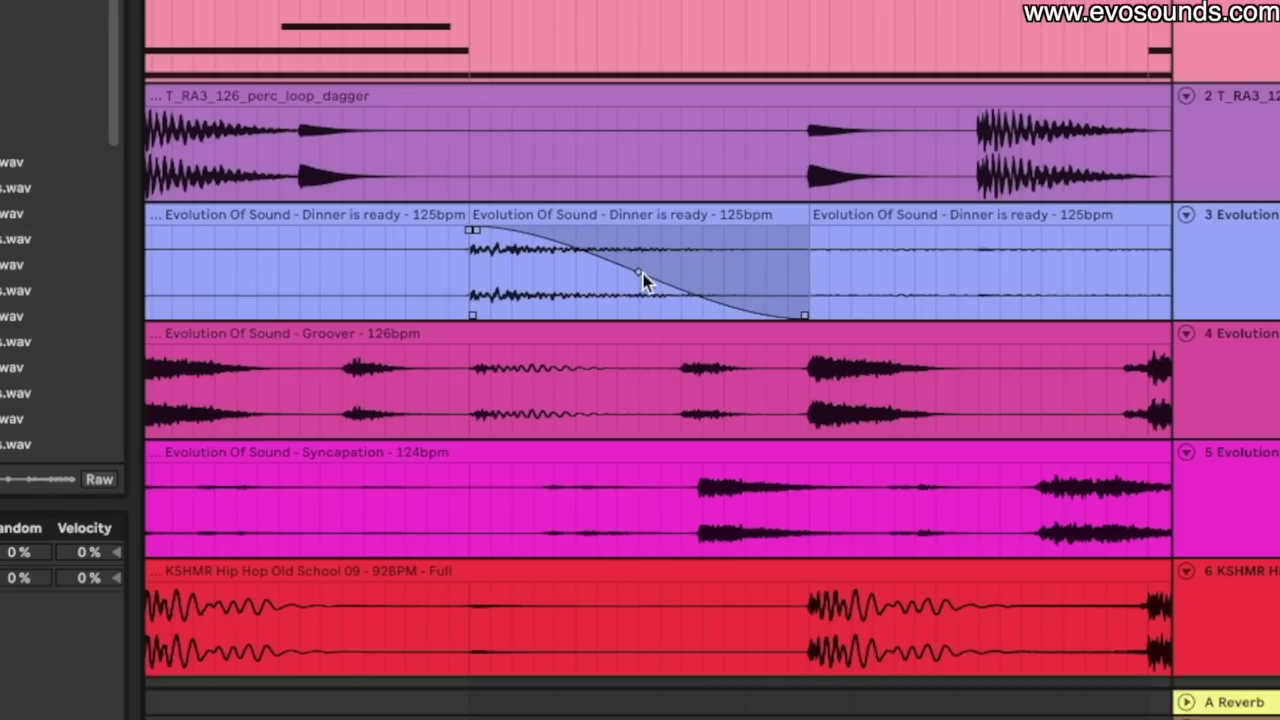
left_click_drag(667, 267, 535, 314)
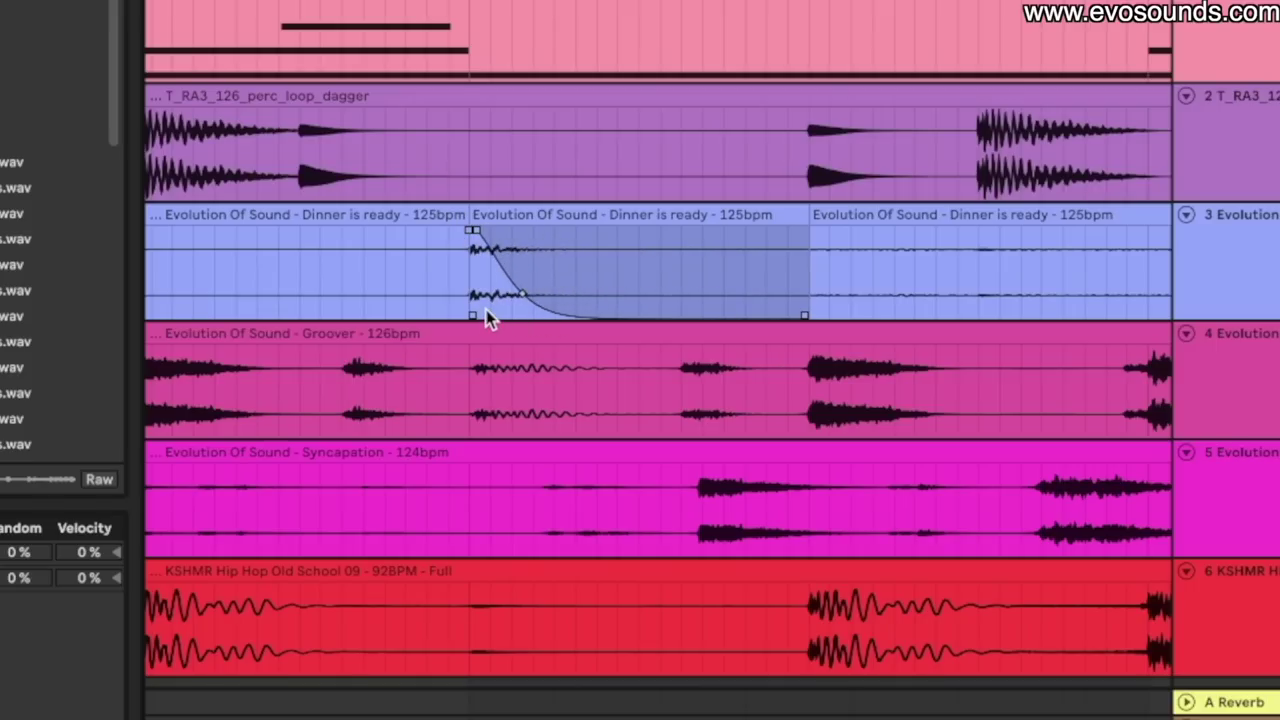
key("minus")
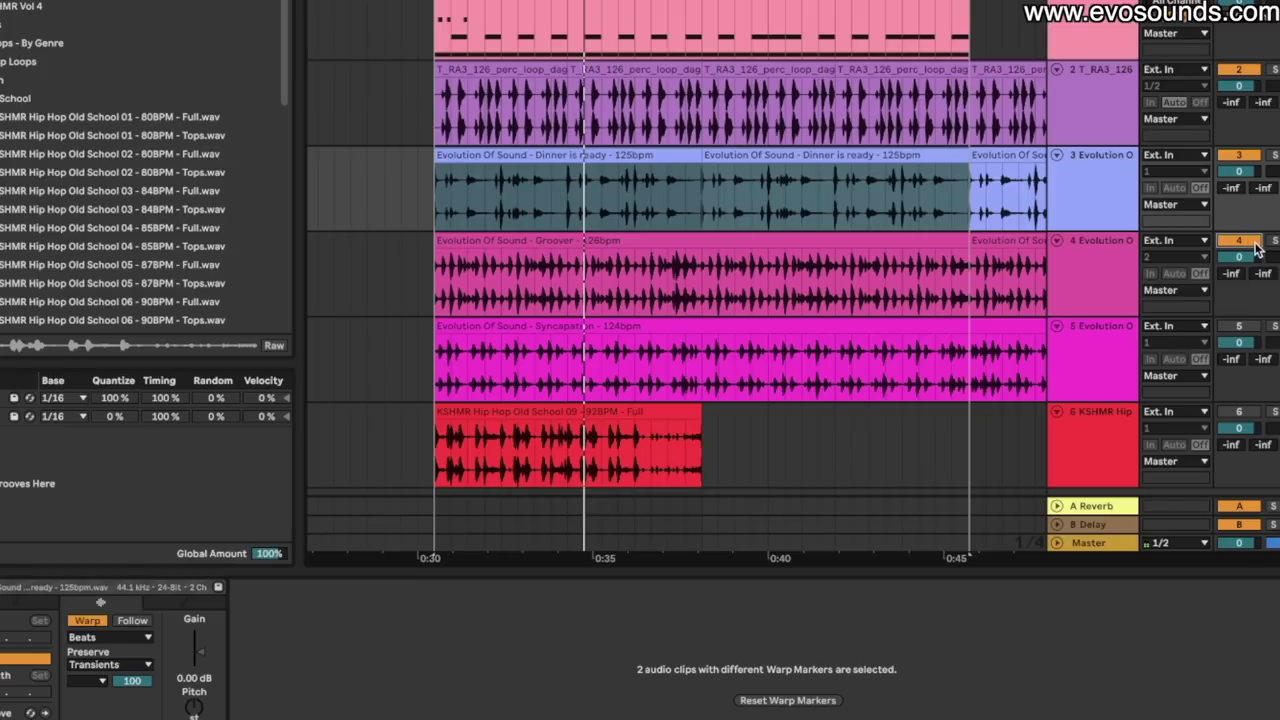
Step: Play the loops together and quantize the Groover clip's transients to the grid
key("space")
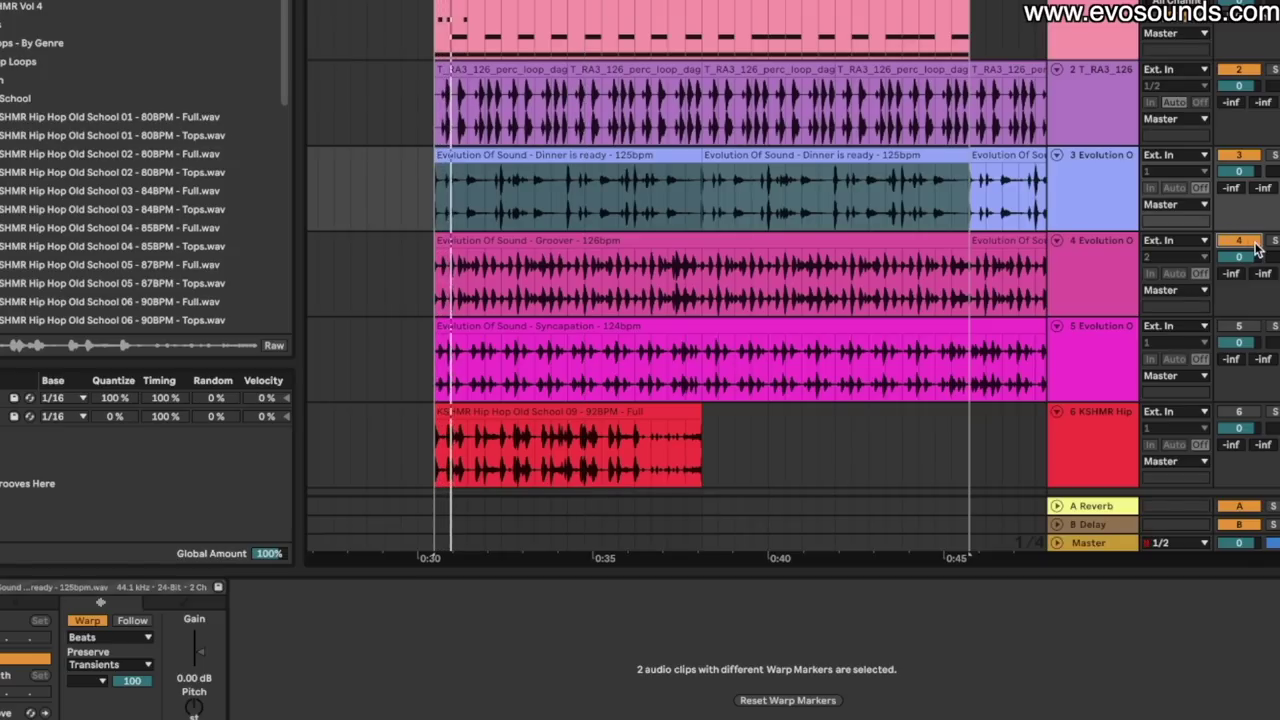
scroll(502, 309, "up", 5)
scroll(502, 309, "left", 1)
scroll(502, 309, "left", 2)
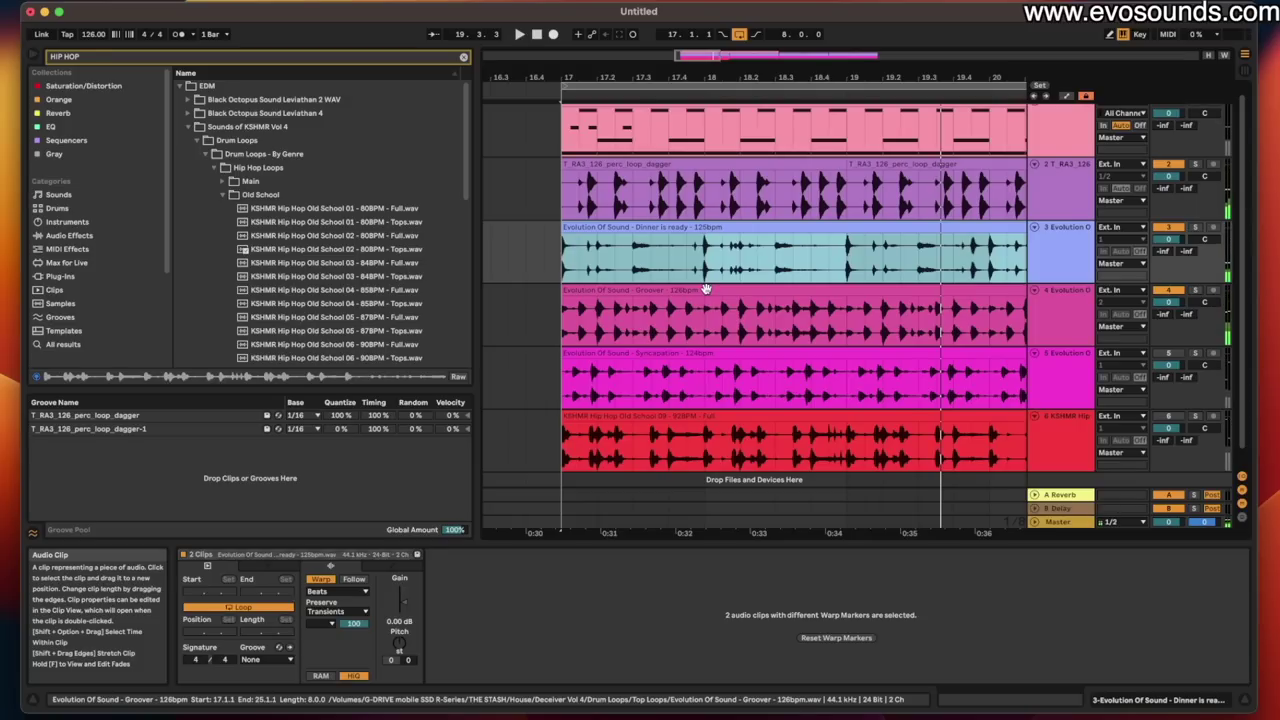
left_click(706, 289)
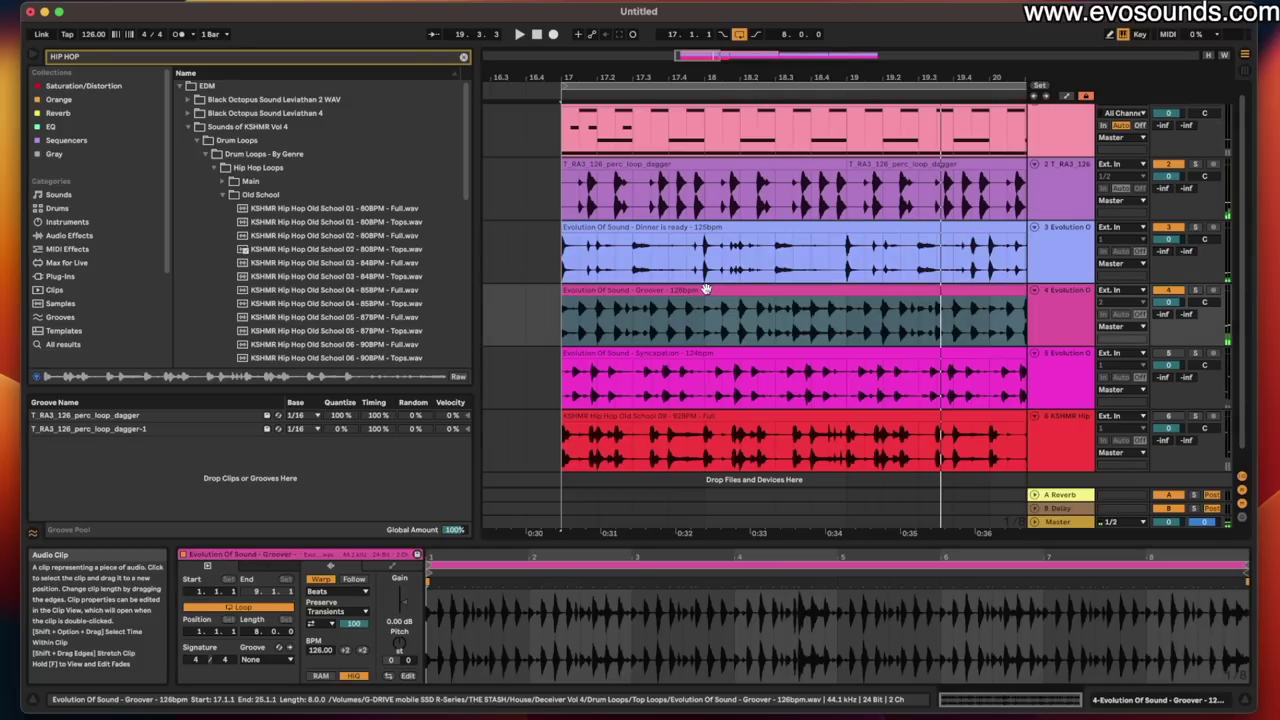
key("super+u")
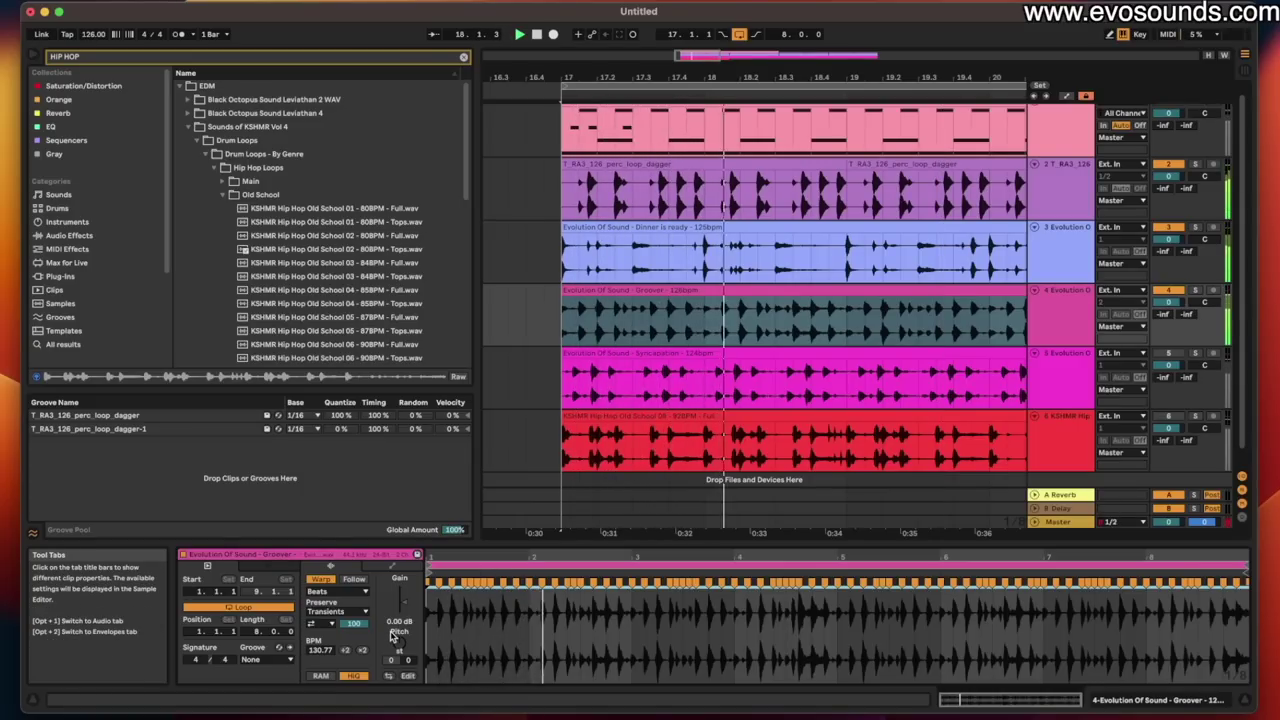
Step: Assign the T_RA3_126_perc_loop_dagger groove to the Groover clip
left_click(265, 660)
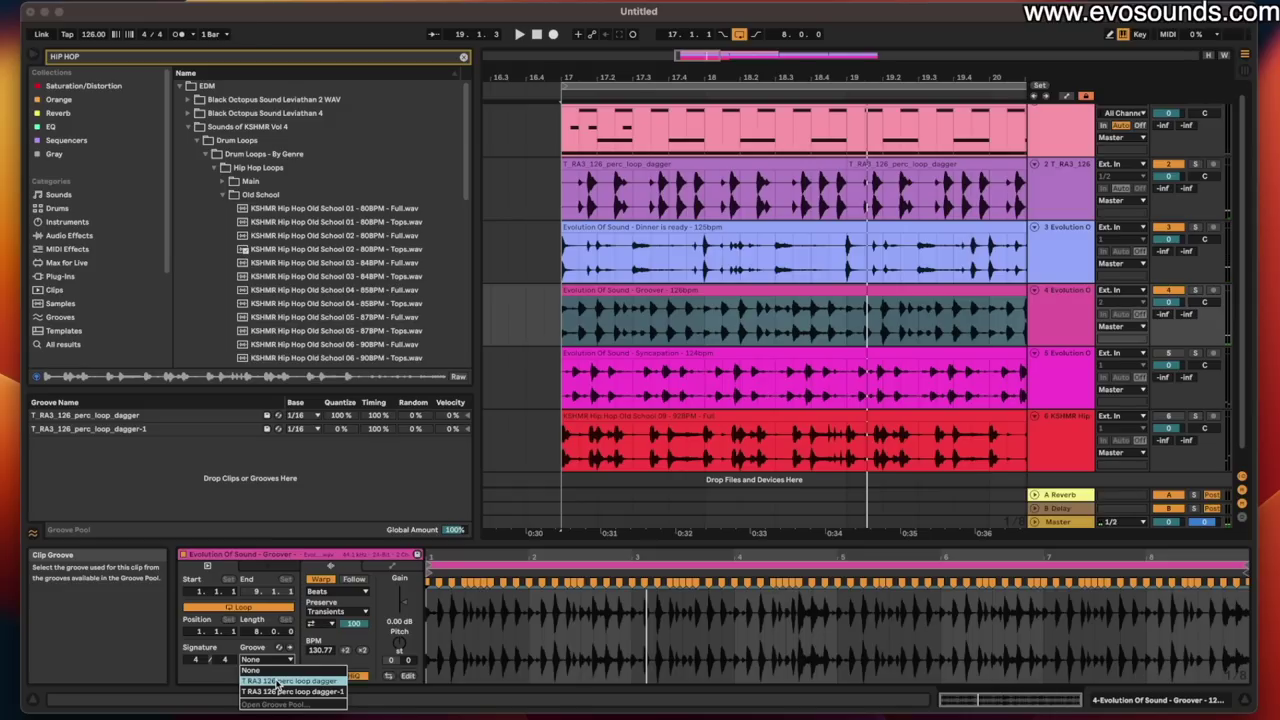
left_click(289, 682)
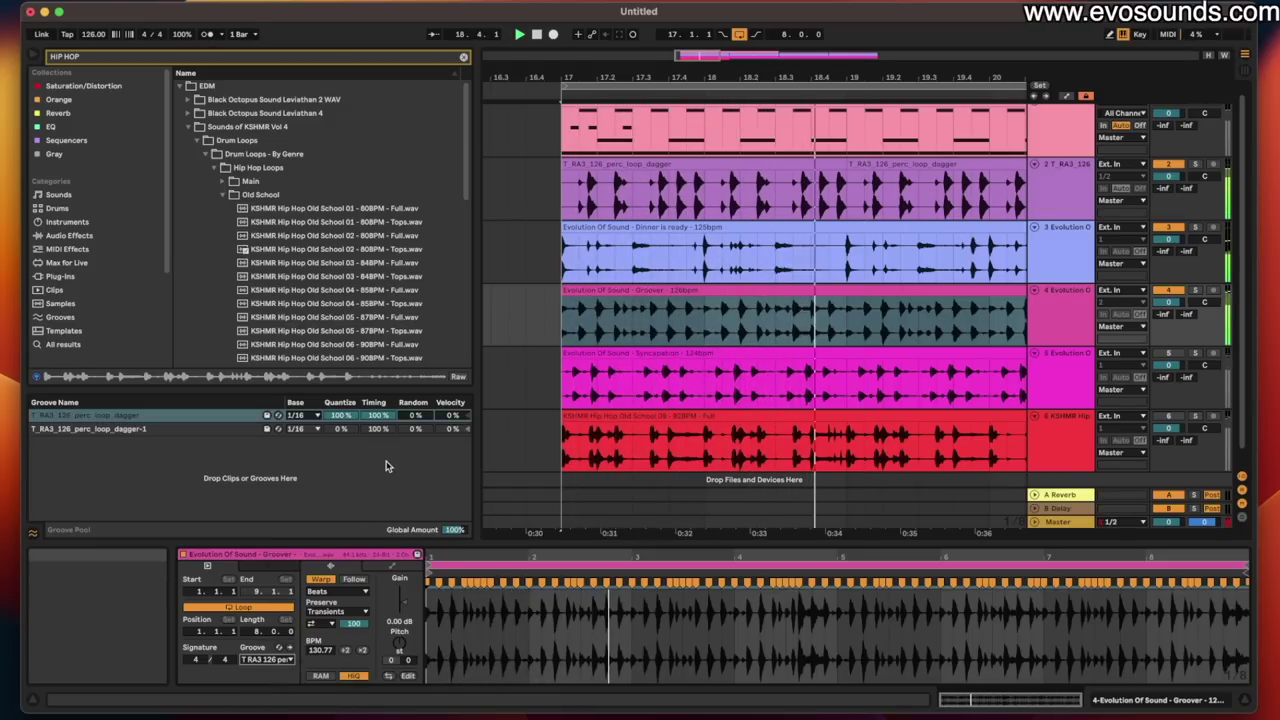
left_click(258, 666)
left_click(286, 655)
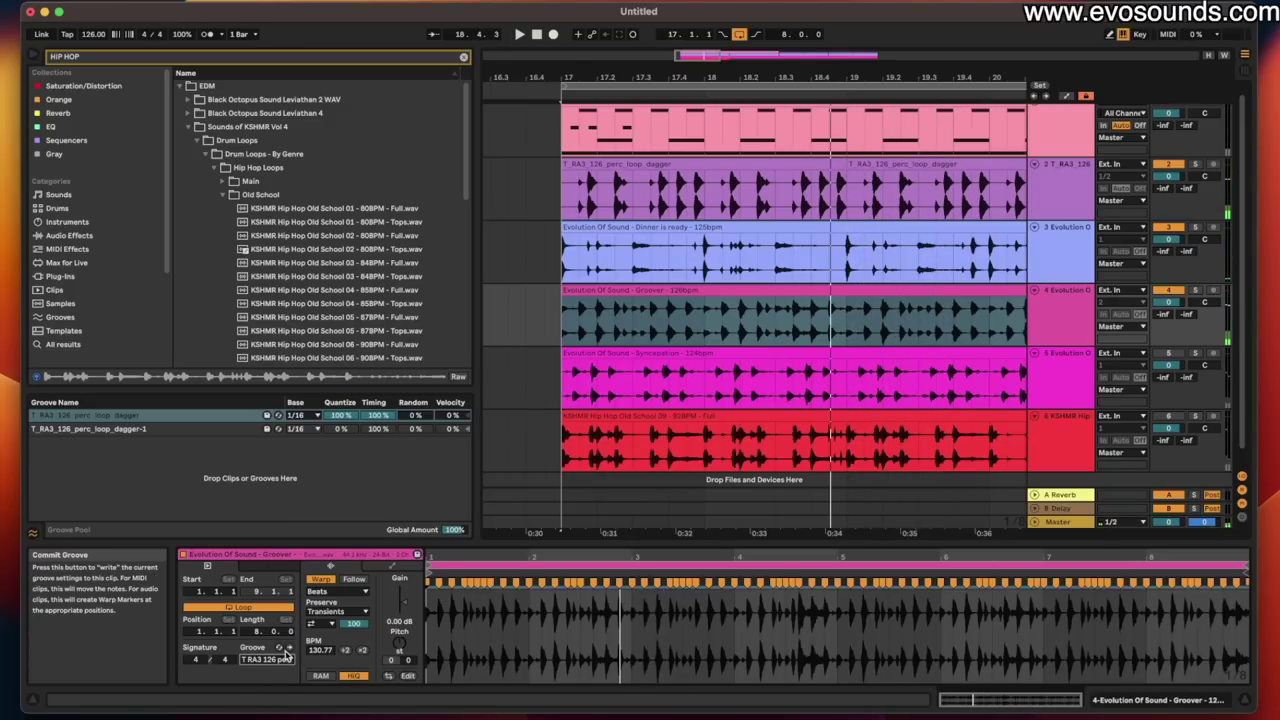
Step: Set the Groover clip's transient loop mode to Off and its transient envelope to 51
left_click(320, 624)
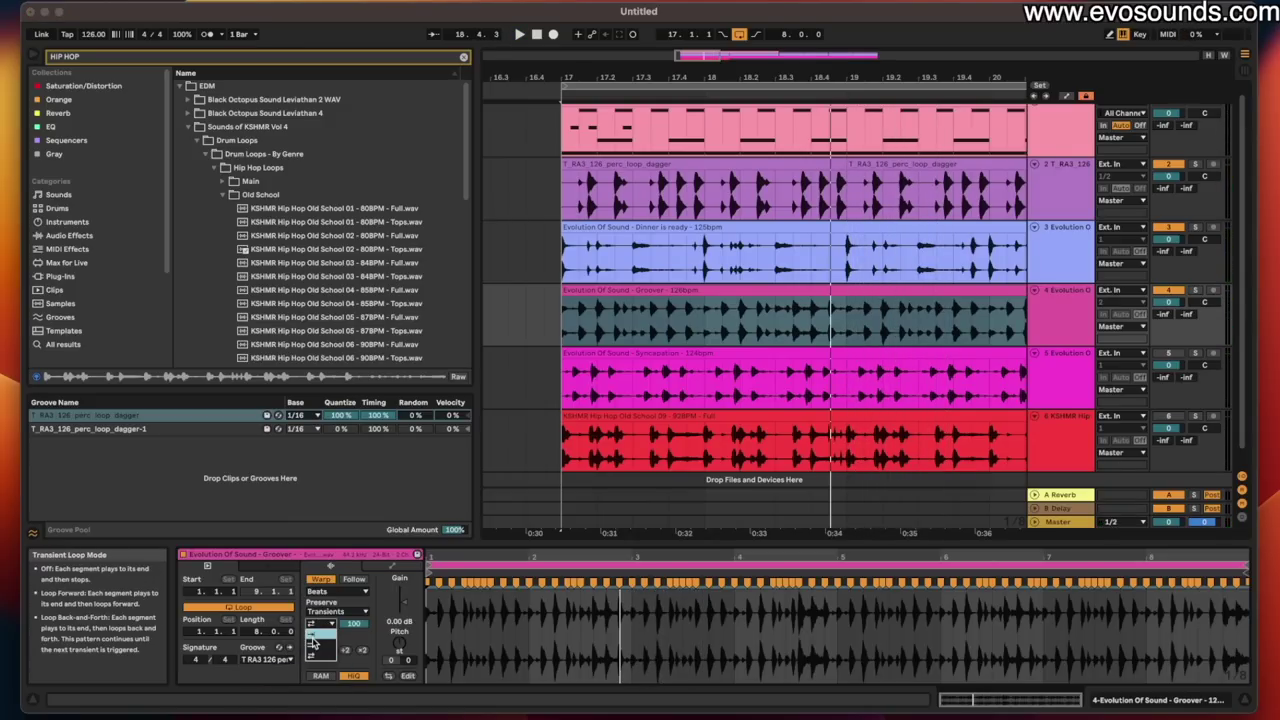
left_click(313, 642)
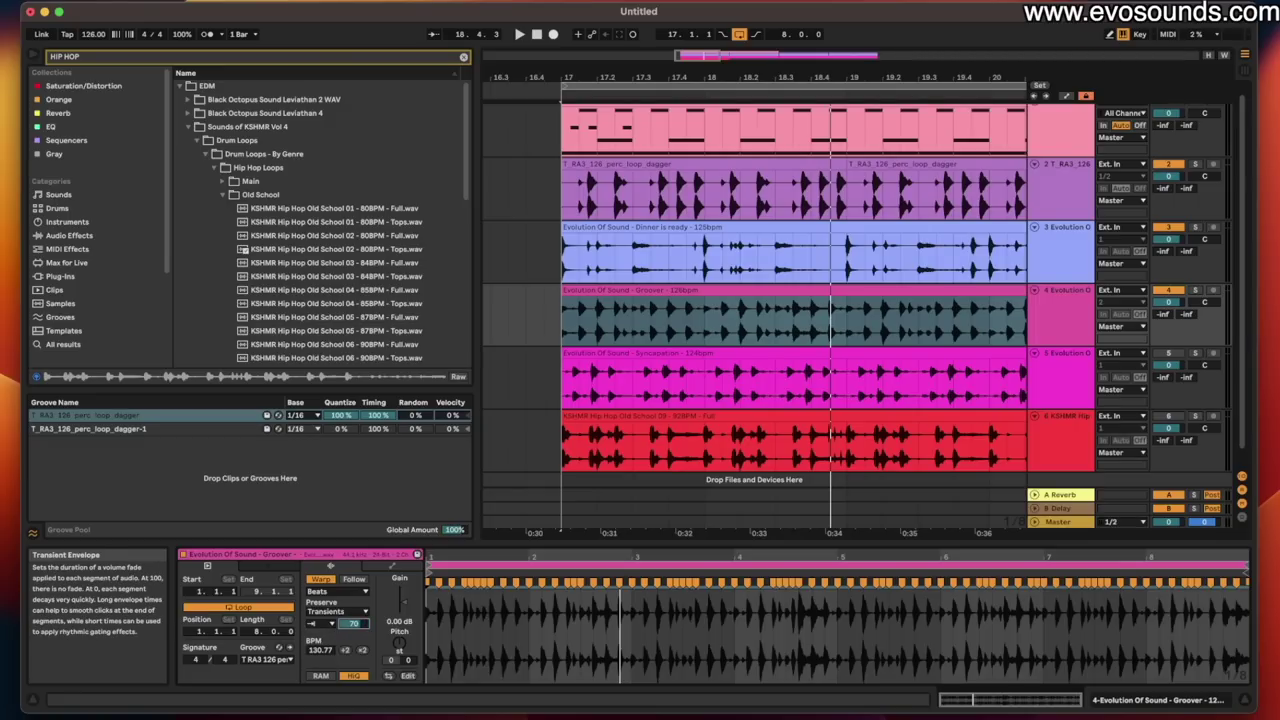
key("space")
left_click_drag(353, 624, 353, 641)
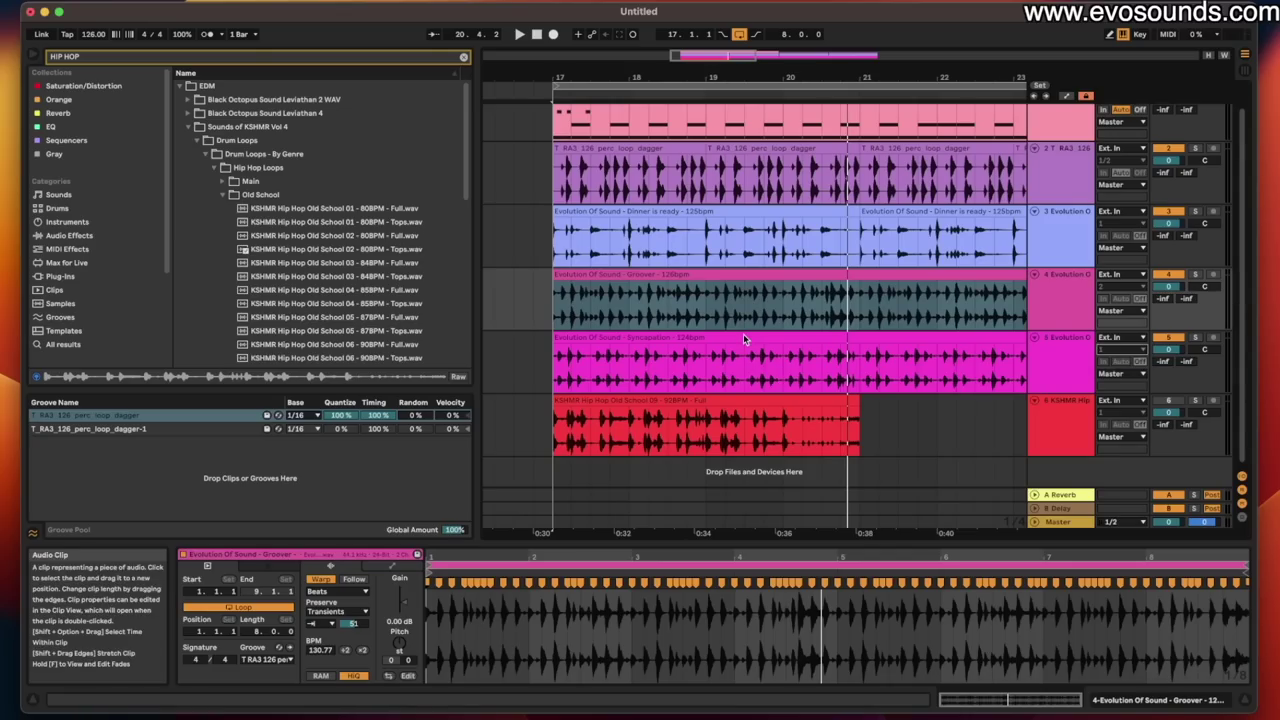
Step: Compare the Syncapation clip's transients with the percussion loop and the other loops around bars 17 to 19
left_click(652, 338)
scroll(652, 338, "up", 5)
scroll(652, 338, "left", 3)
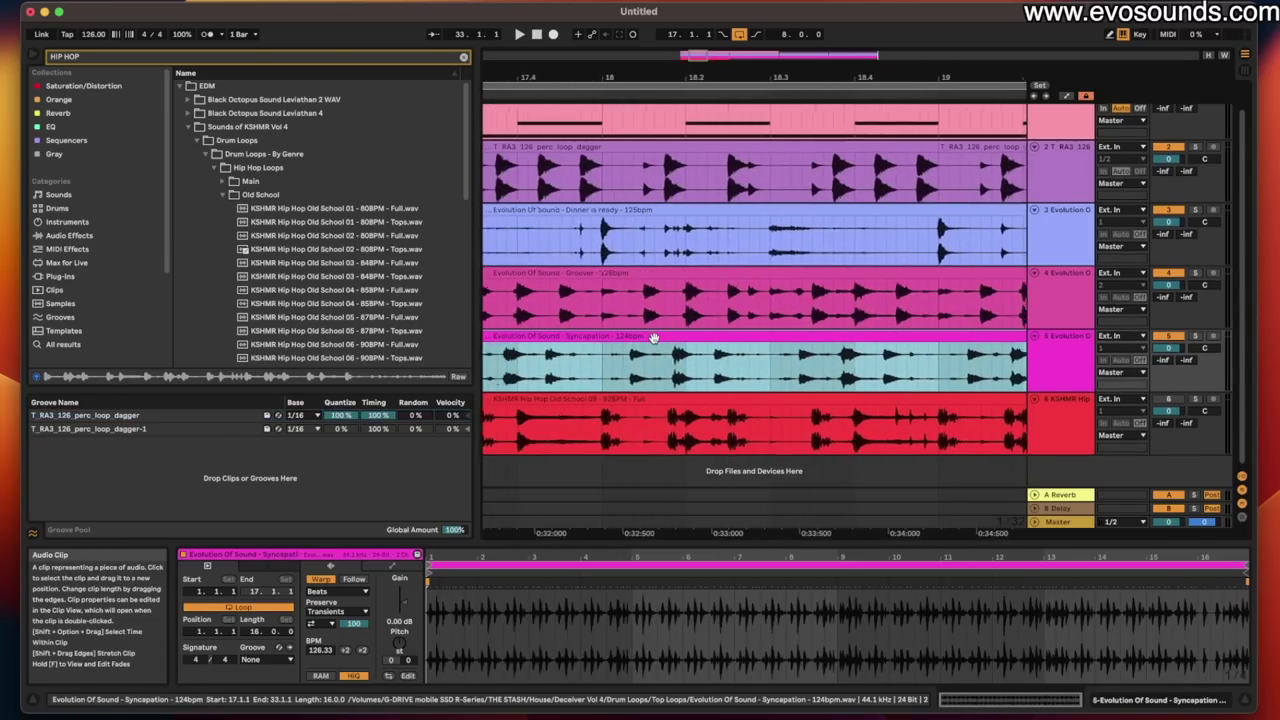
scroll(611, 376, "left", 2)
scroll(611, 376, "down", 5)
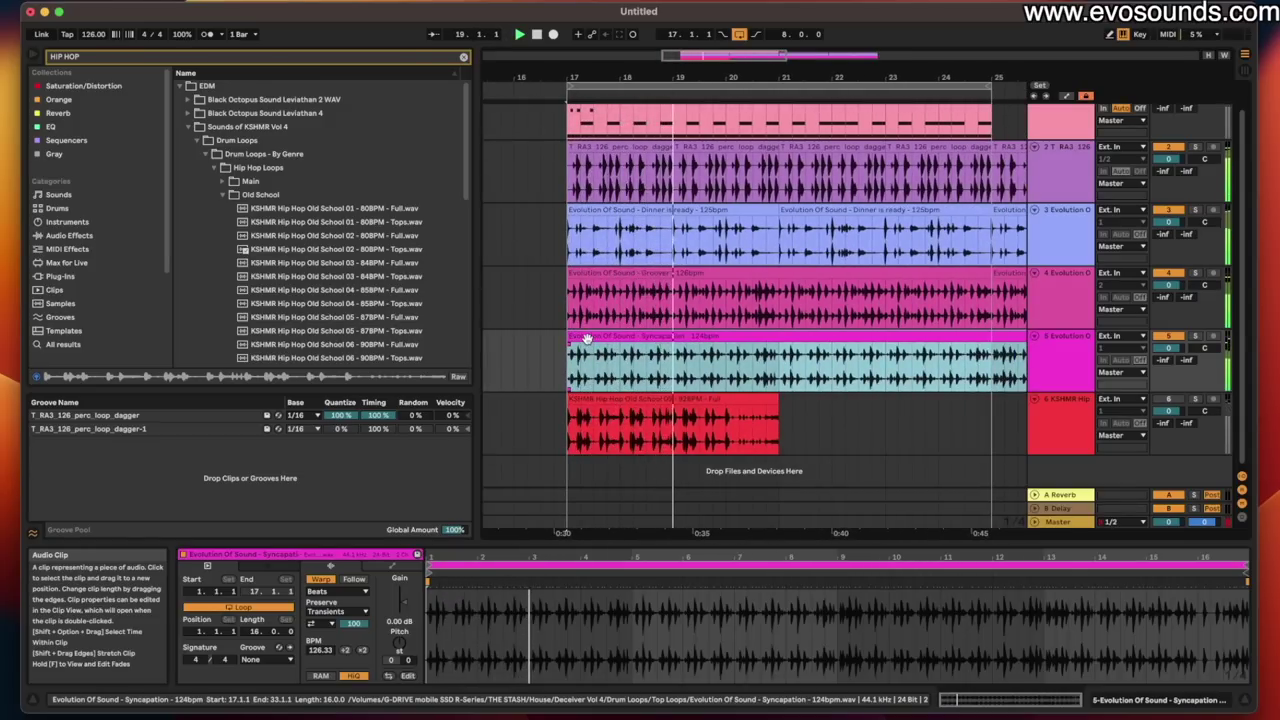
scroll(587, 340, "up", 6)
scroll(587, 338, "up", 4)
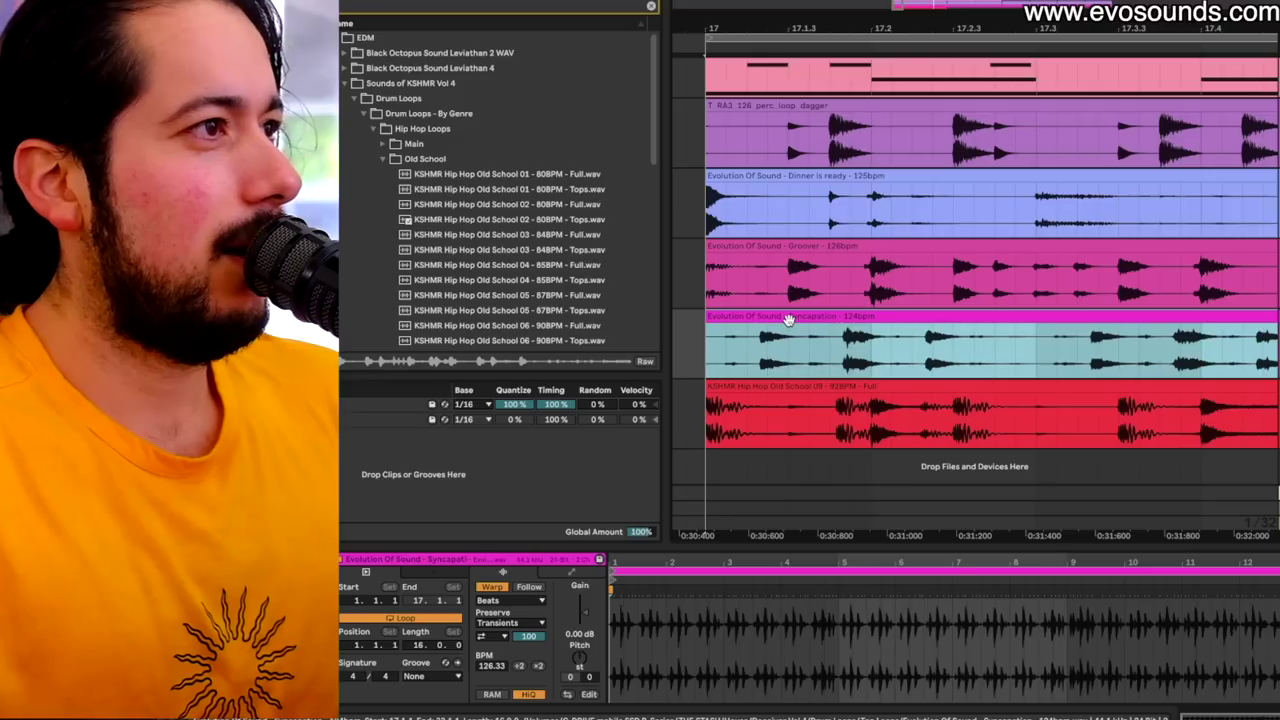
double_click(788, 320)
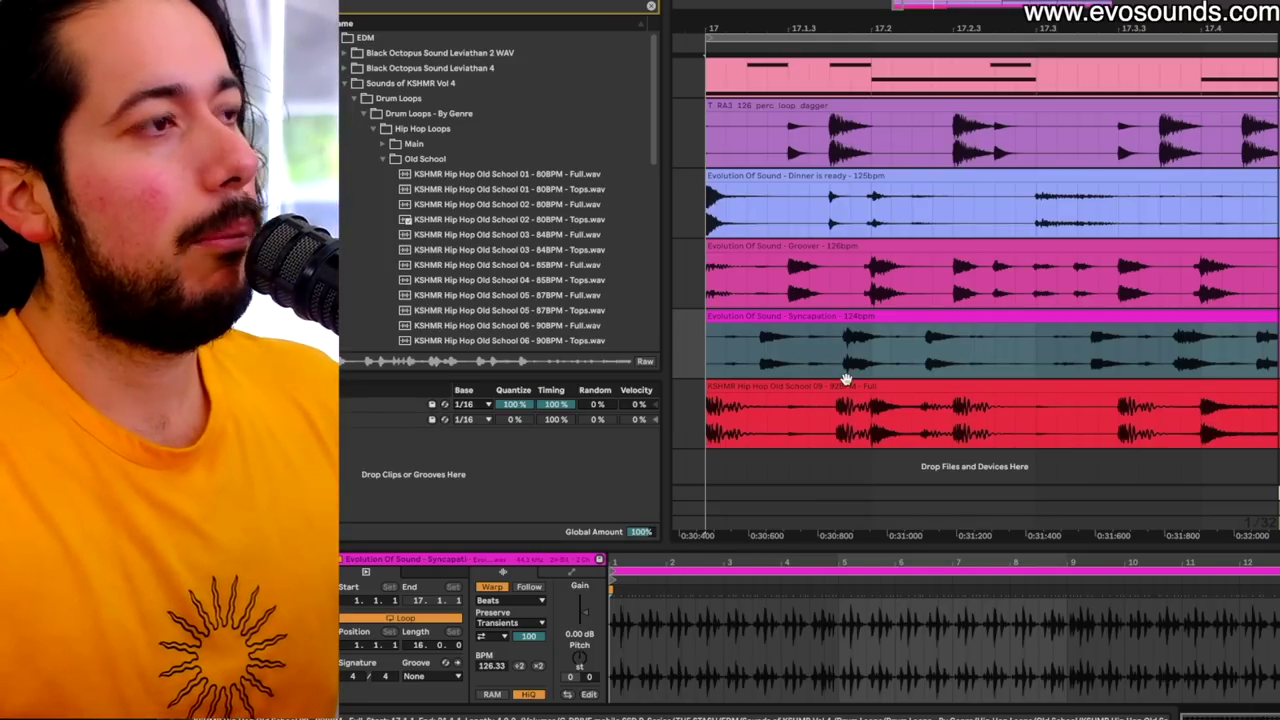
scroll(845, 379, "down", 5)
scroll(846, 380, "right", 1)
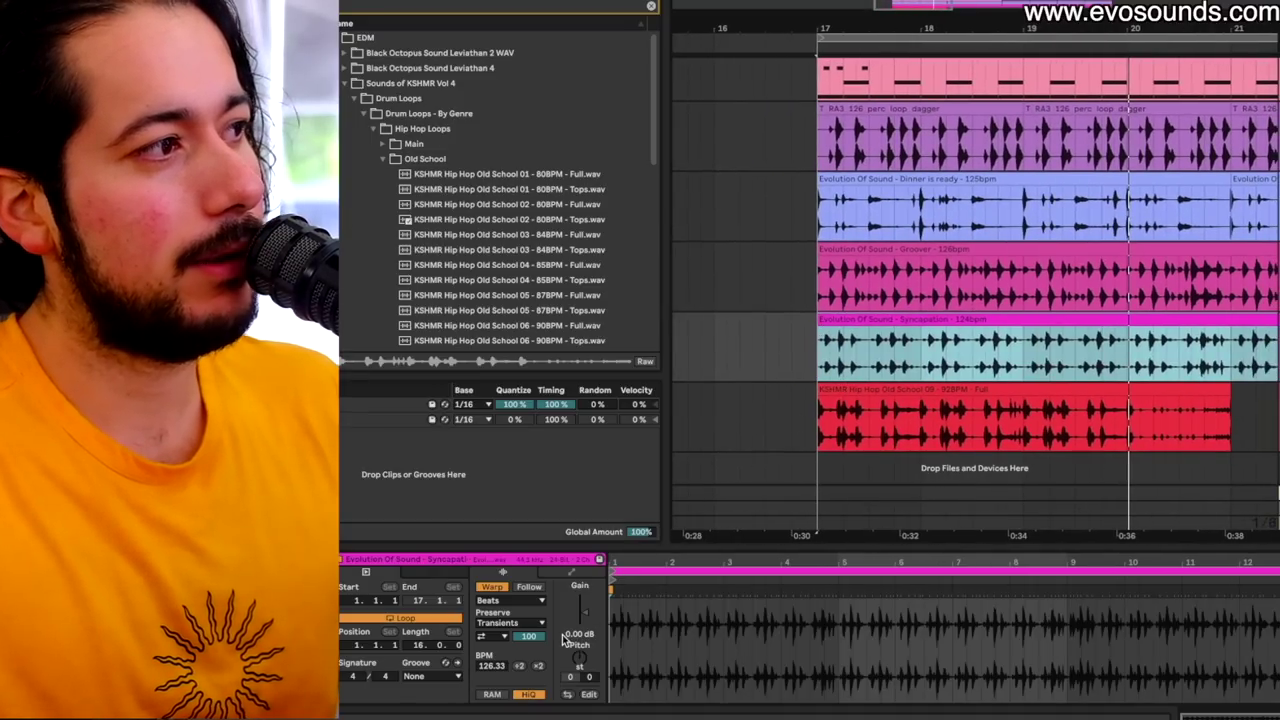
Step: Set the Syncapation clip's transient loop mode to Off and assign it the T_RA3_126_perc_loop_dagger groove
left_click(498, 643)
left_click(443, 677)
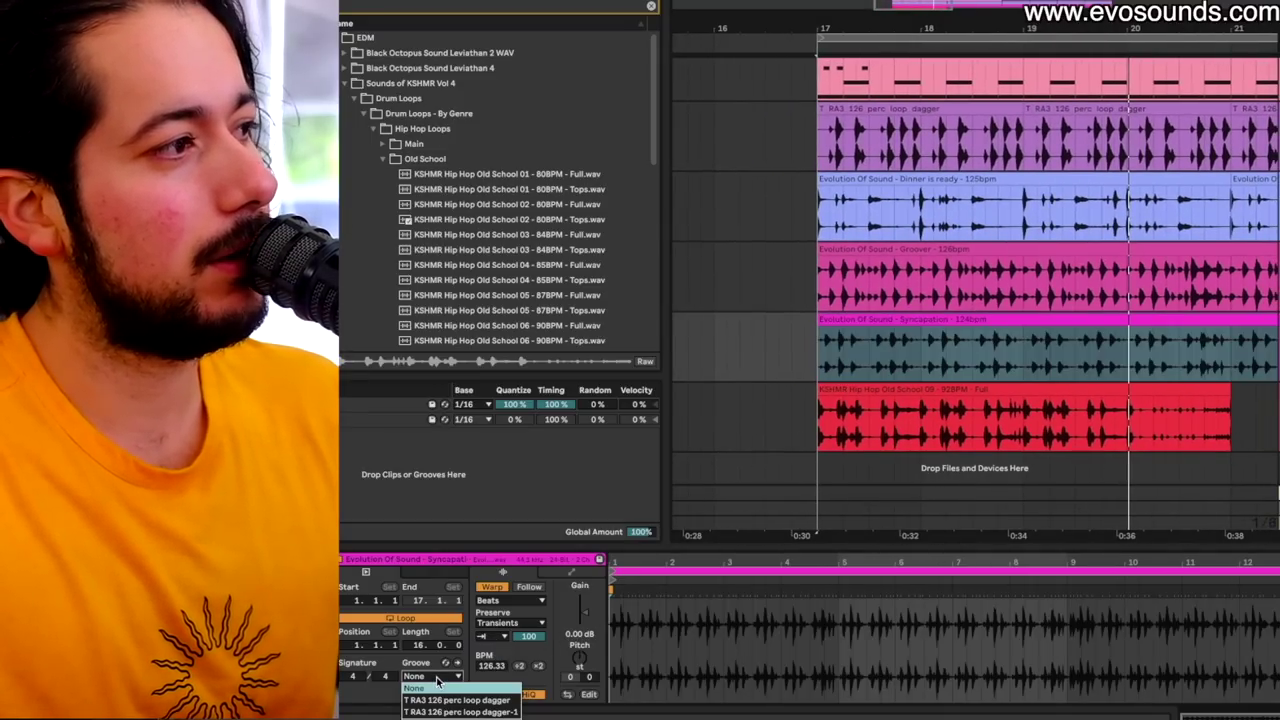
left_click(437, 706)
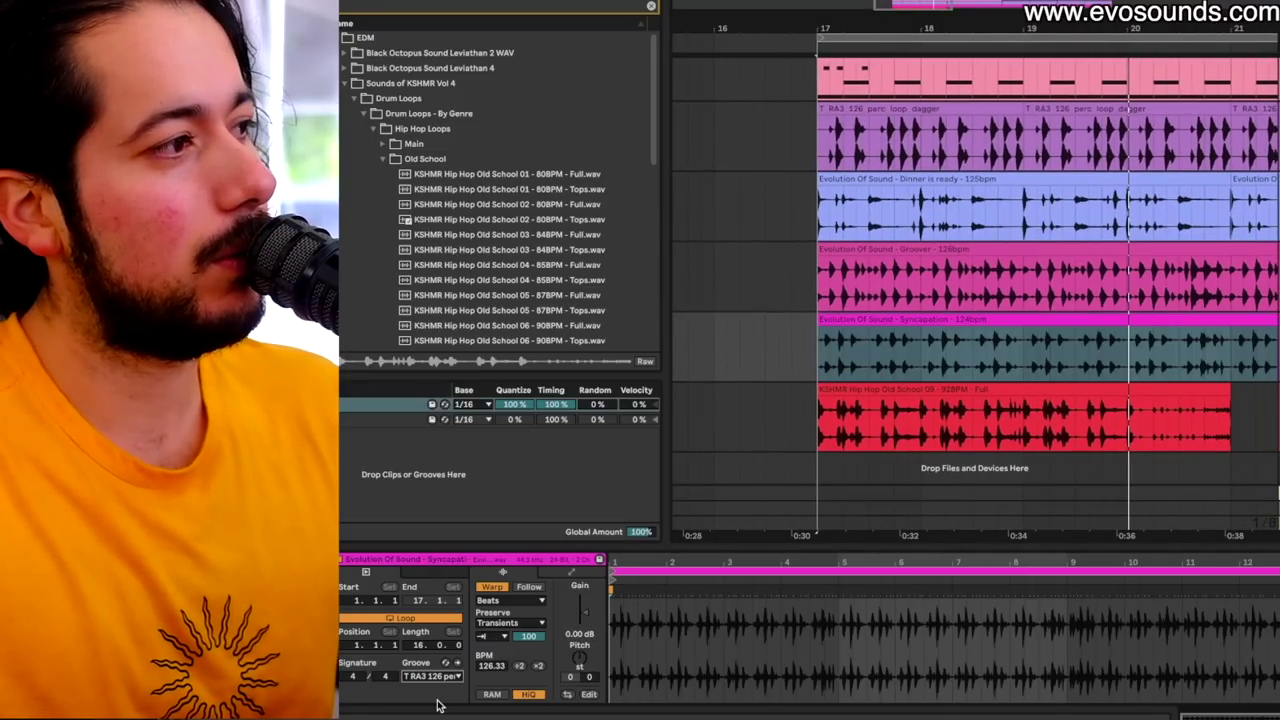
Step: Quantize the Syncapation clip's transients to the grid and play the result
left_click(710, 575)
key("ctrl+u")
key("space")
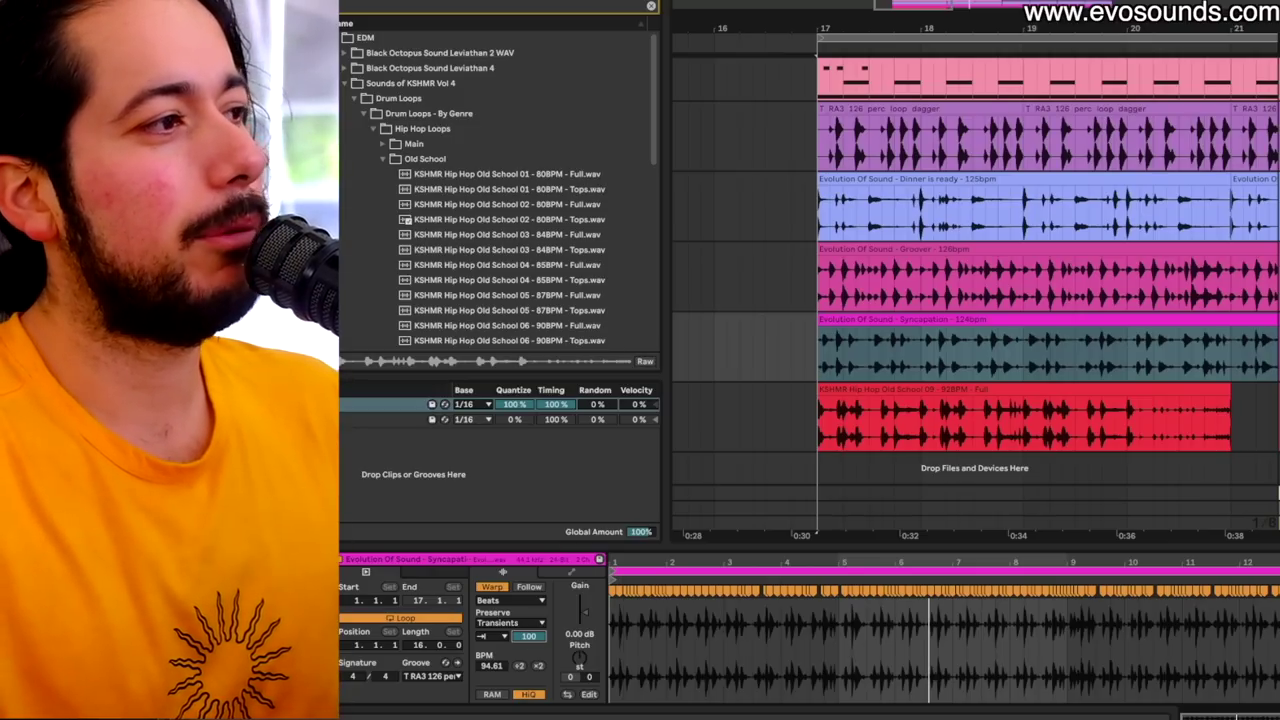
Step: Shorten the Syncapation clip's transient envelope to 73 while listening to the loops
key("space")
left_click_drag(528, 636, 528, 660)
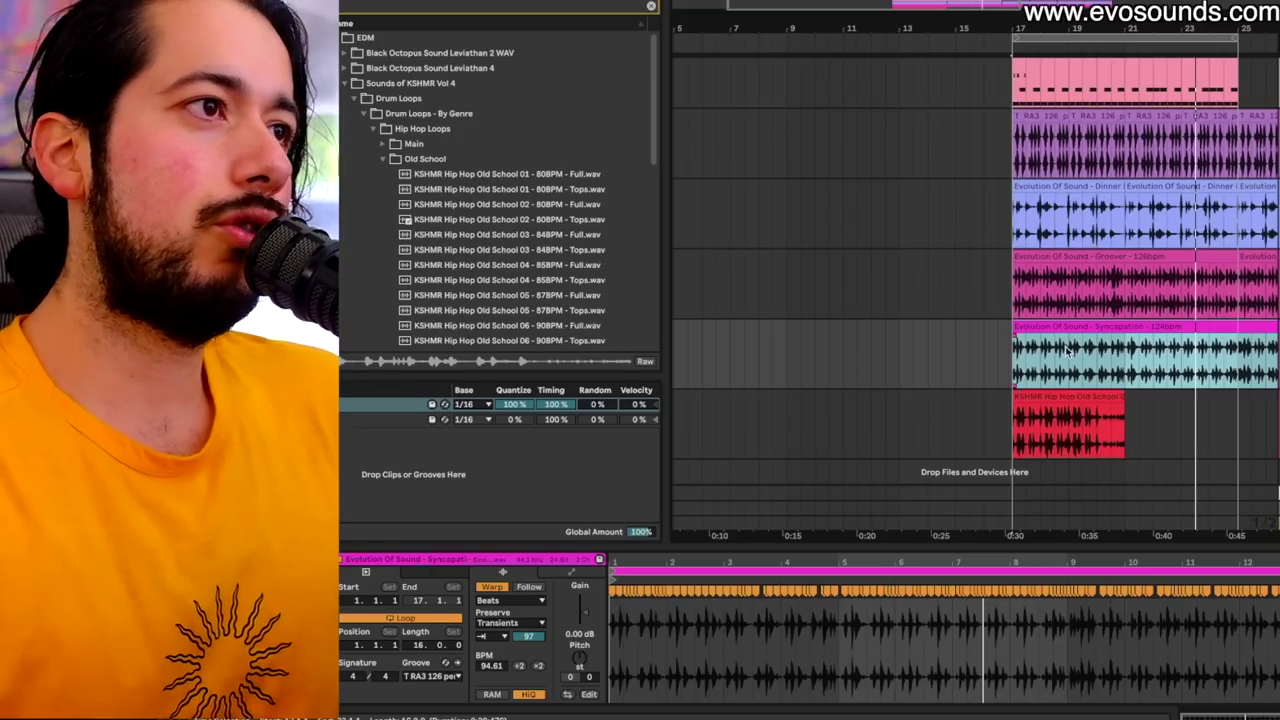
key("plus")
key("plus")
key("plus")
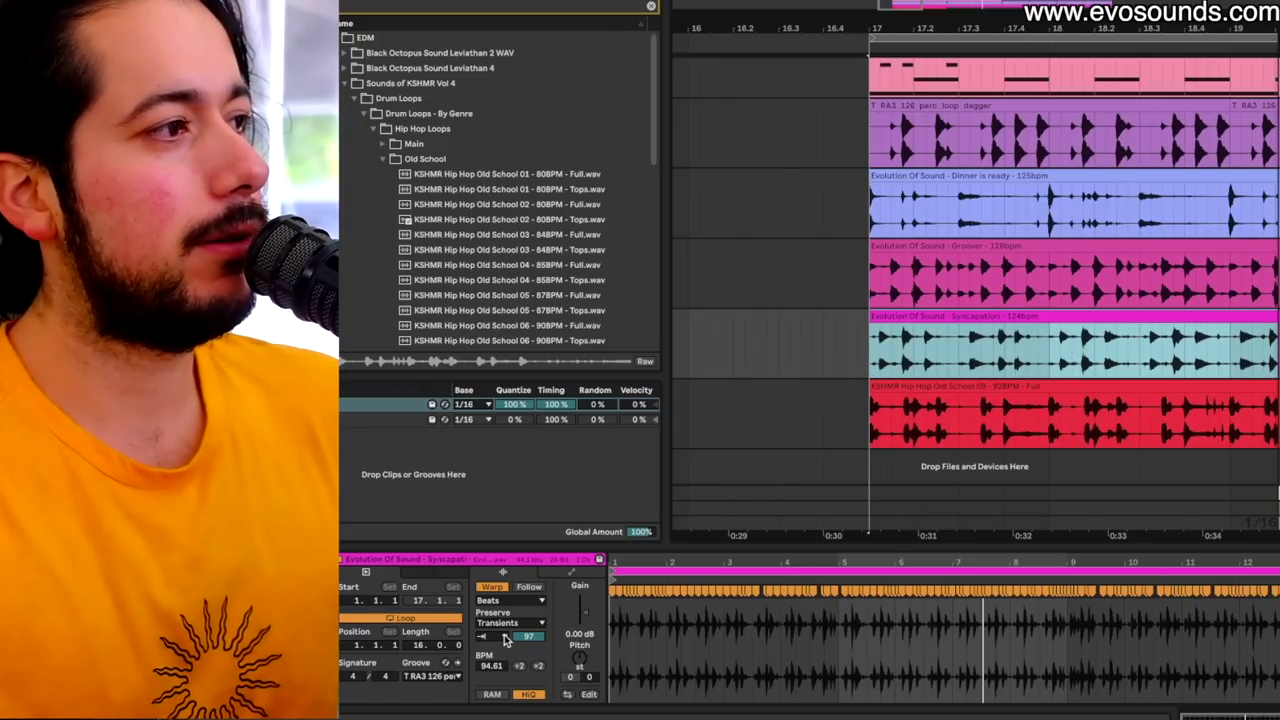
left_click_drag(505, 640, 505, 645)
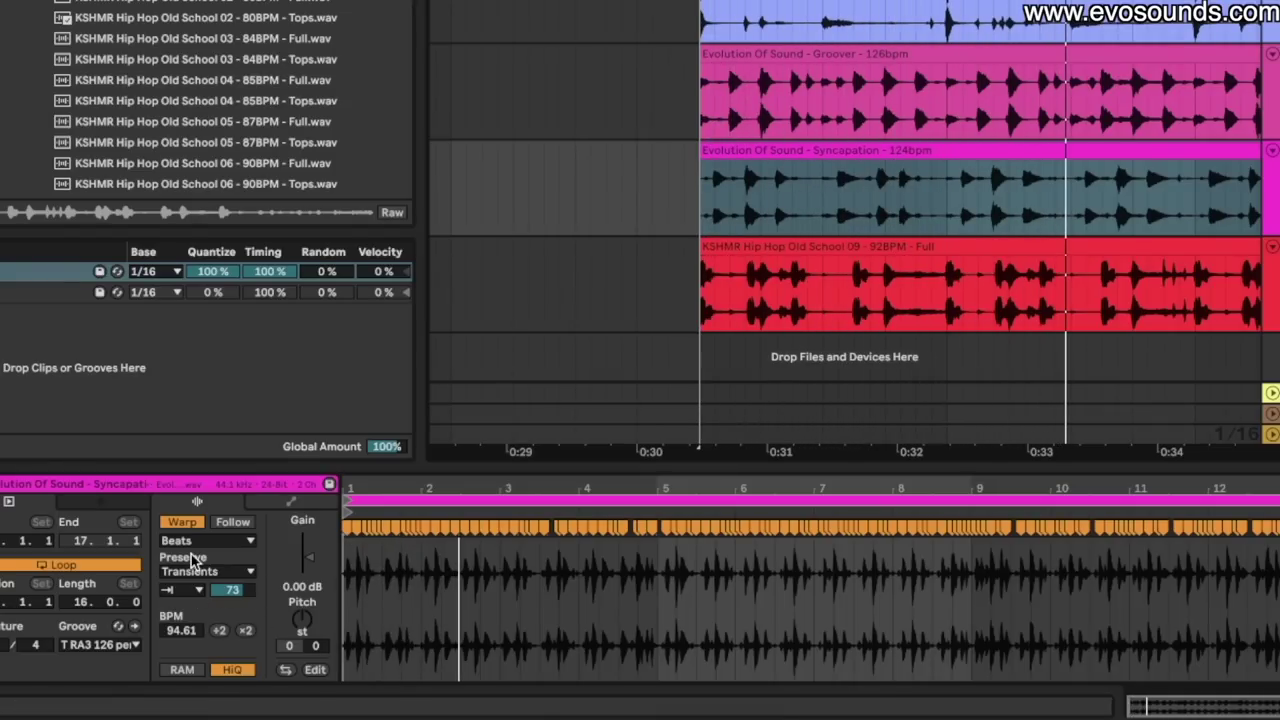
Step: Show the Syncapation clip's Gain envelope, enlarge the clip view around its first bars, and audition them
left_click(286, 503)
left_click(214, 540)
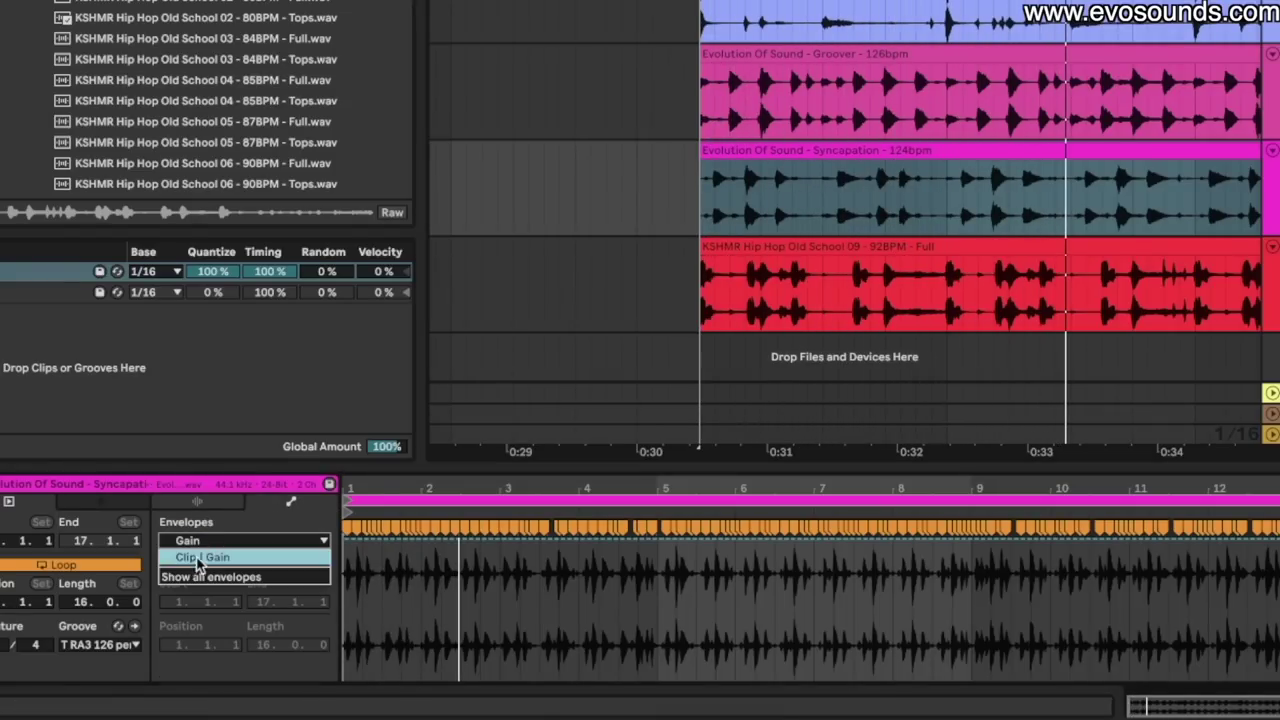
left_click(181, 577)
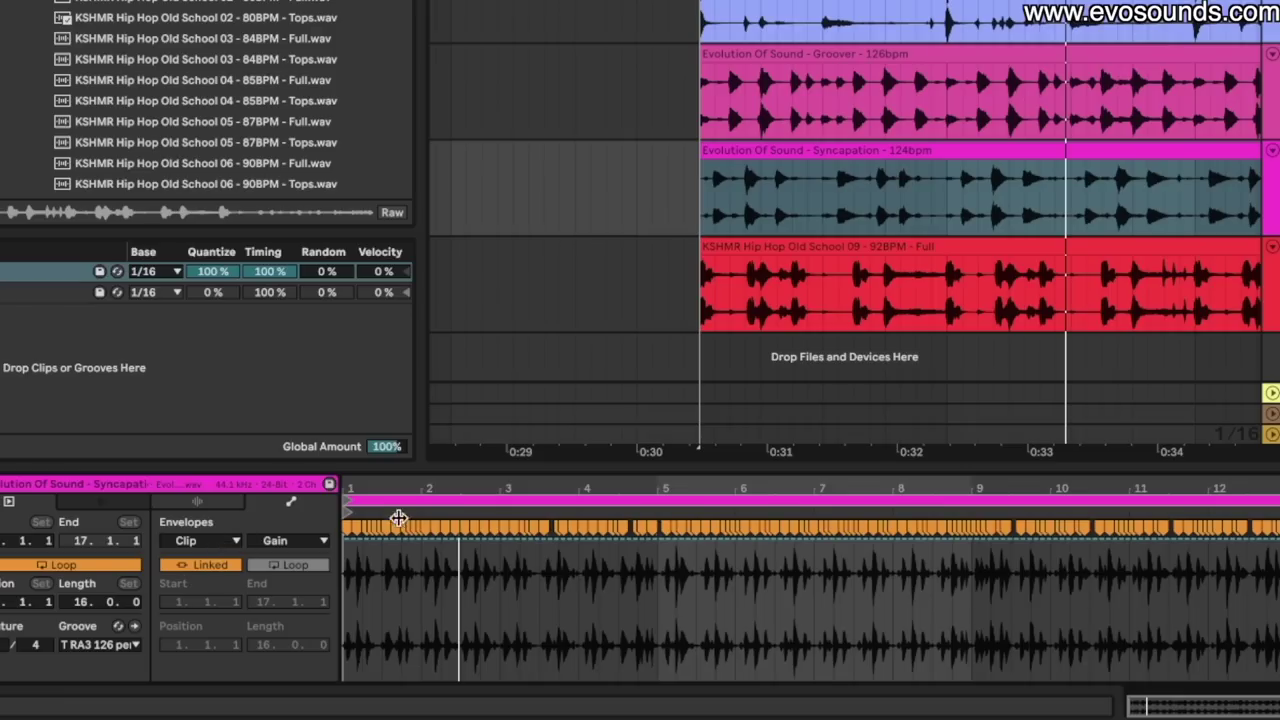
left_click_drag(420, 472, 464, 161)
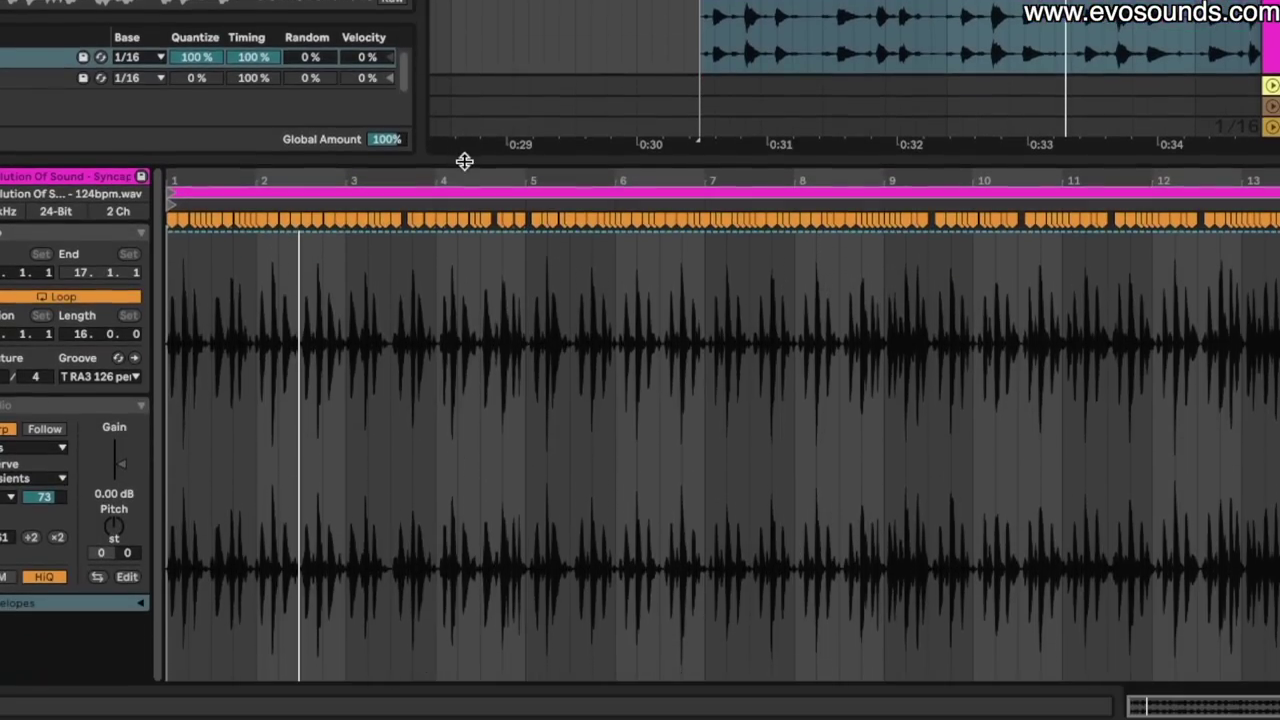
left_click_drag(341, 178, 343, 283)
key("space")
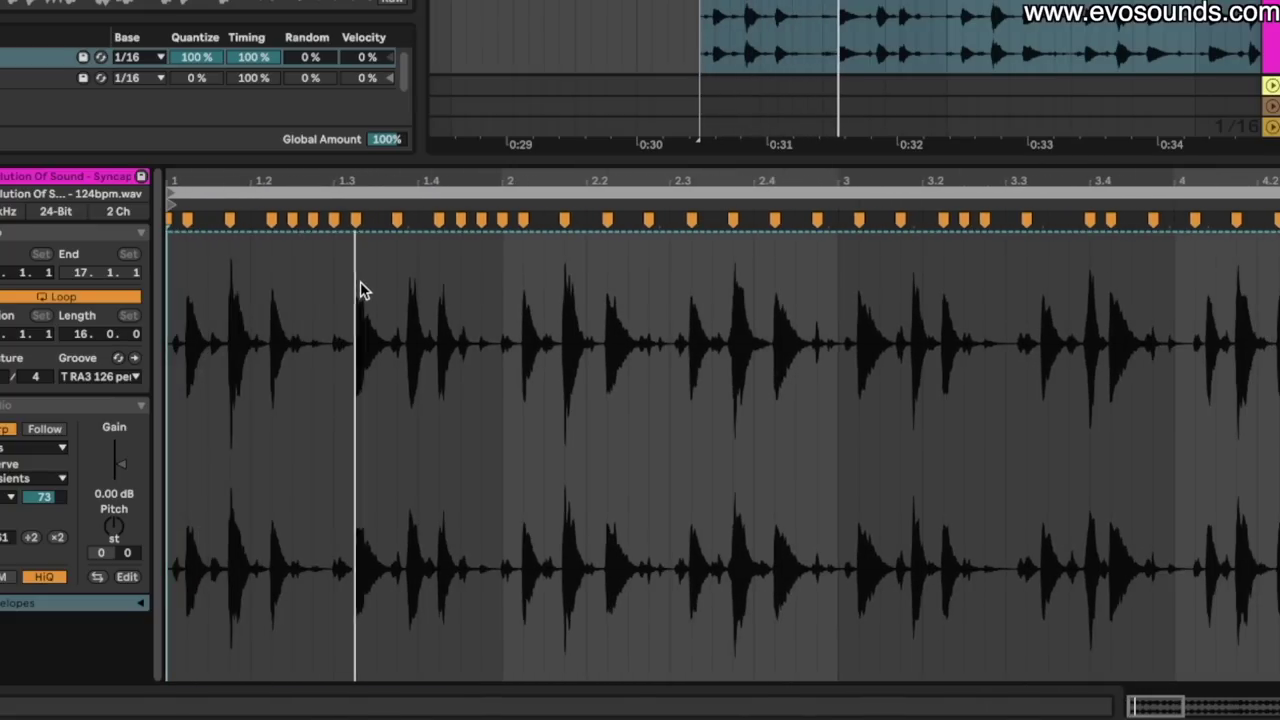
key("space")
Step: Shape the Syncapation clip's gain envelope to silence the audio before 1.2.3 and from 1.3 to 1.3.3, ramping back to 100% just after
key("ctrl+a")
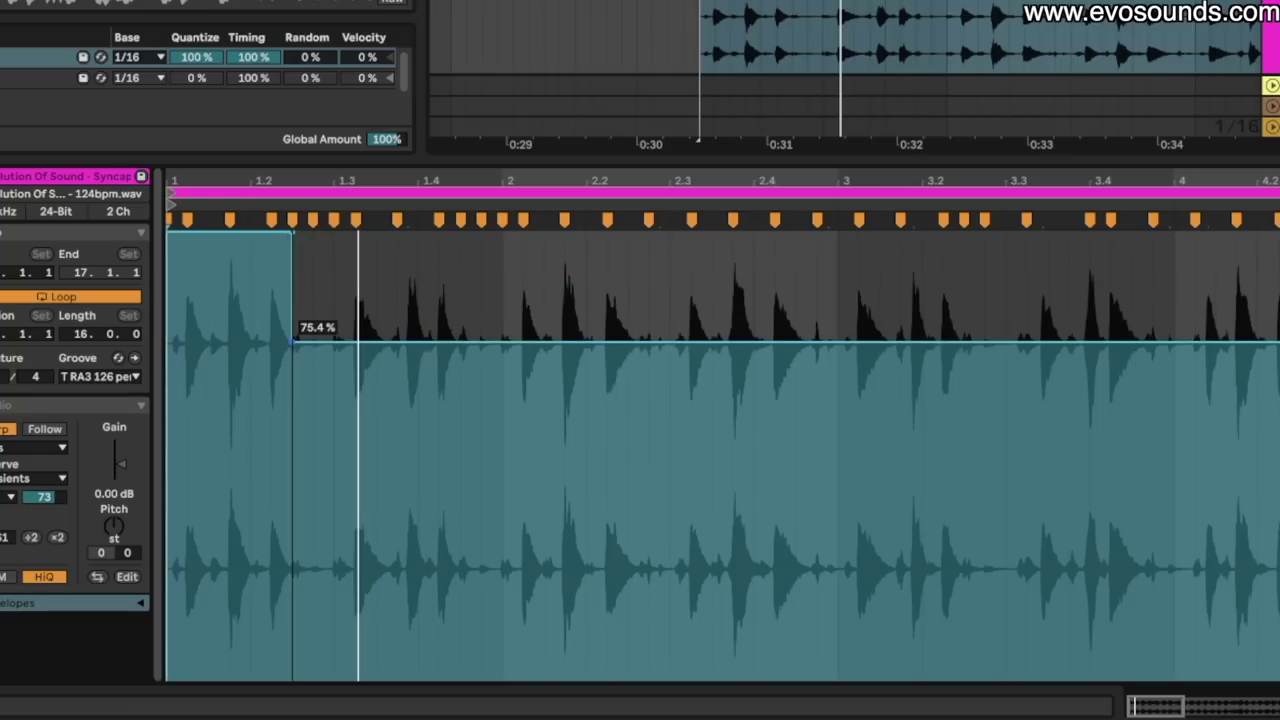
left_click_drag(290, 343, 266, 497)
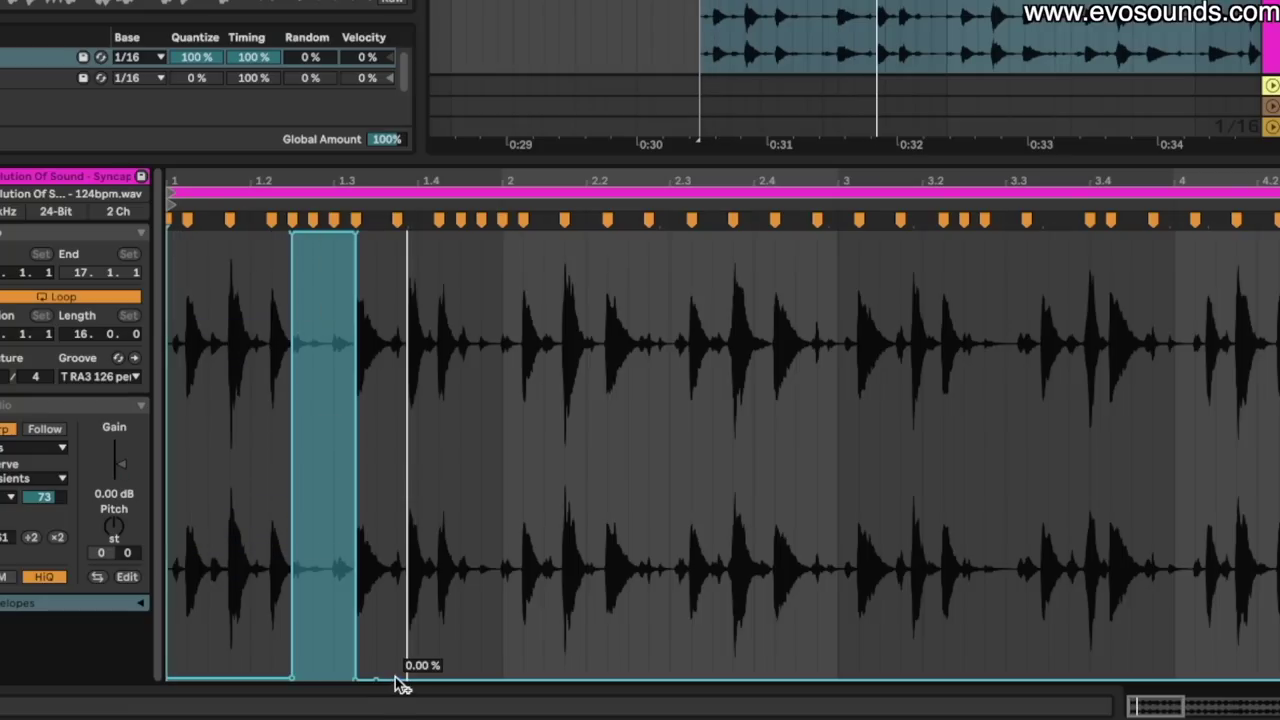
left_click_drag(398, 680, 397, 233)
key("space")
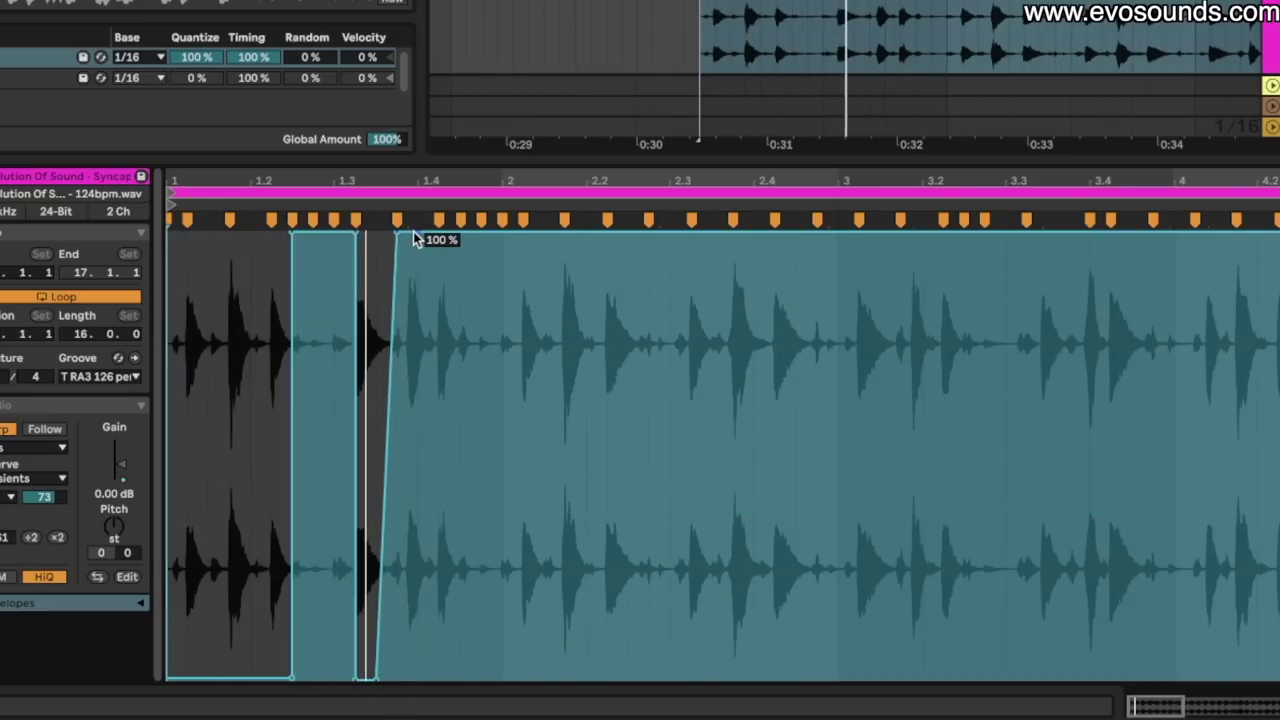
key("space")
scroll(490, 277, "up", 3)
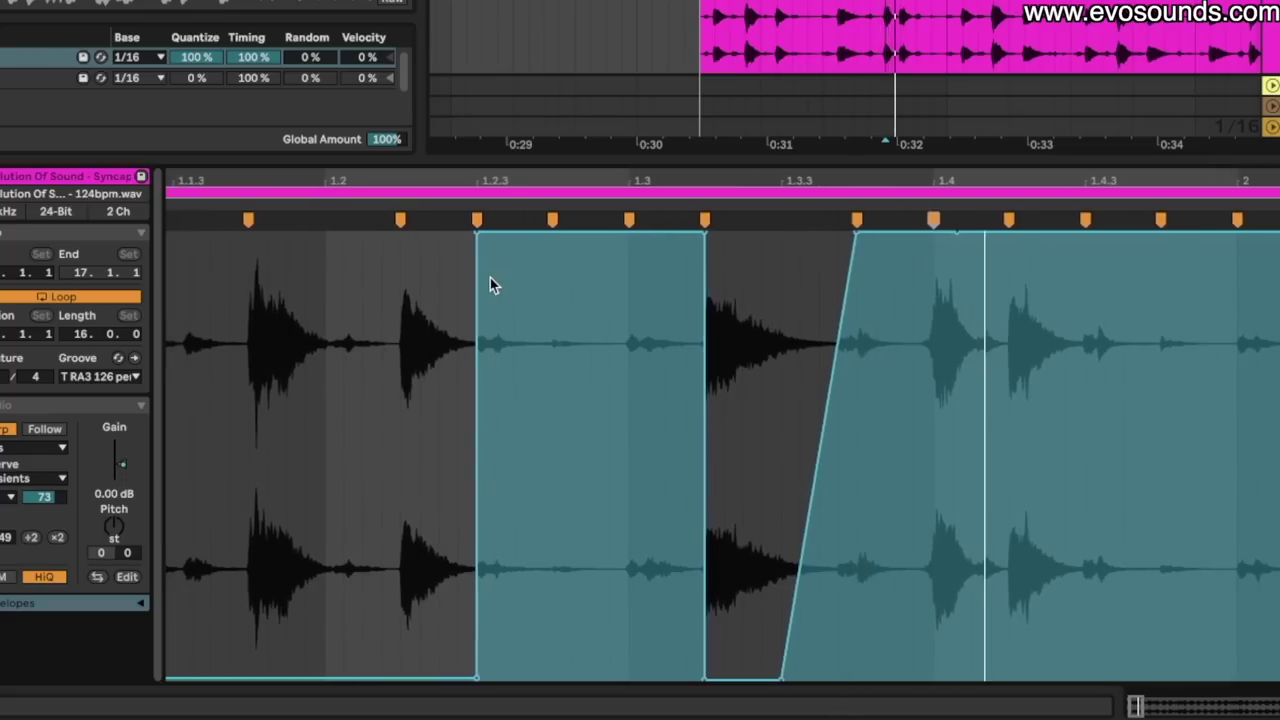
Step: Duplicate the edited gain envelope section three times further along the Syncapation clip
scroll(490, 277, "right", 5)
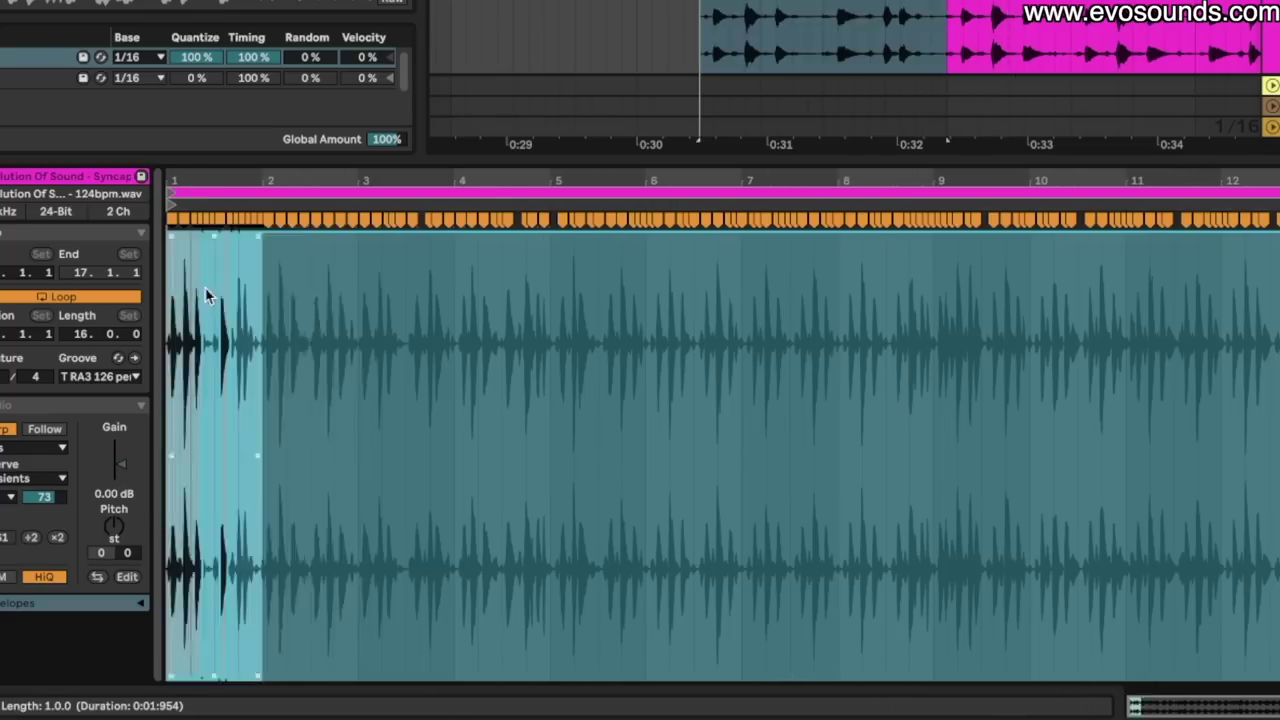
key("super+d")
key("super+d")
key("super+d")
key("super+d")
key("super+d")
key("super+d")
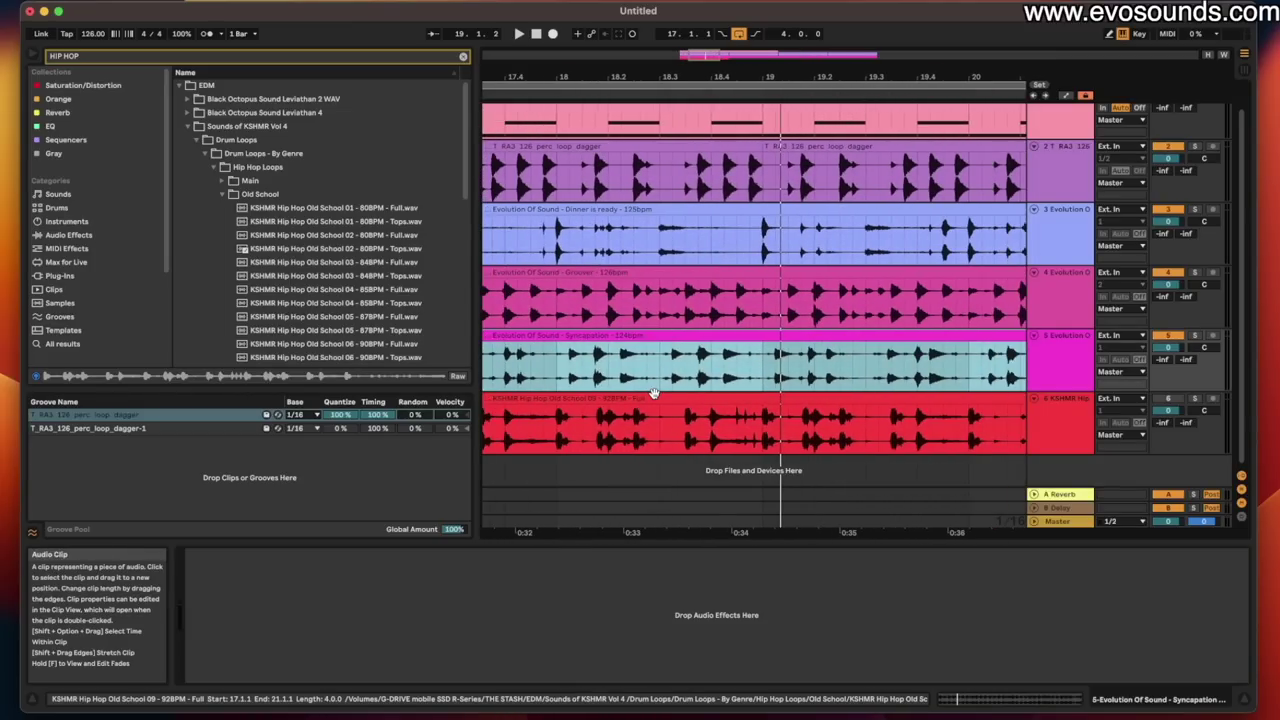
Step: Open the KSHMR Hip Hop Old School 09 clip and shorten its transient envelope to 35 after auditioning it
scroll(654, 394, "down", 2)
double_click(654, 395)
scroll(1164, 269, "down", 3)
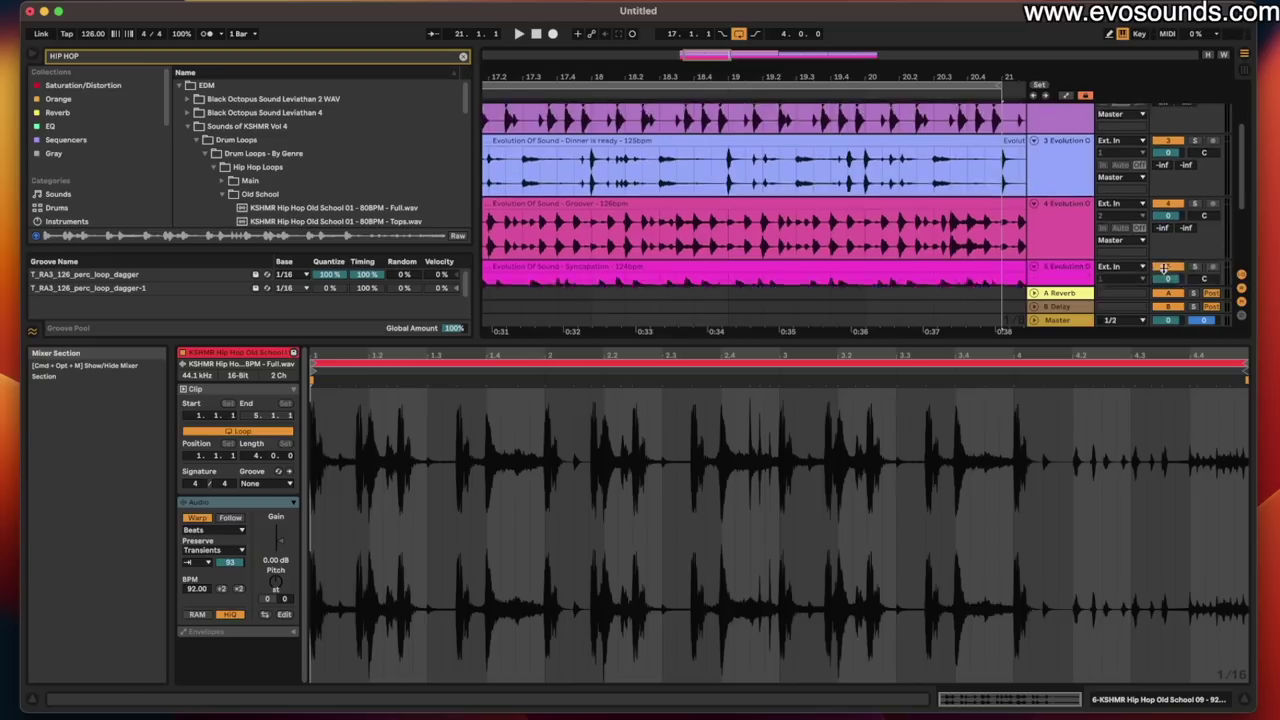
scroll(1163, 270, "down", 3)
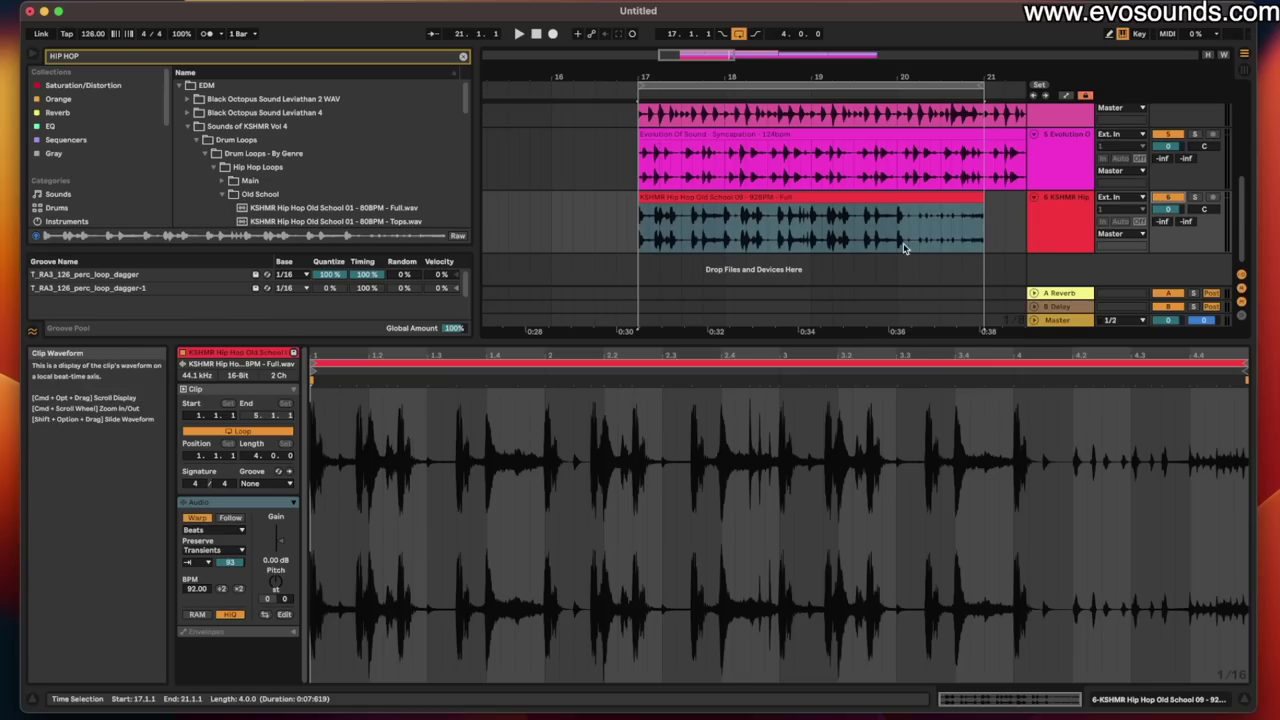
key("space")
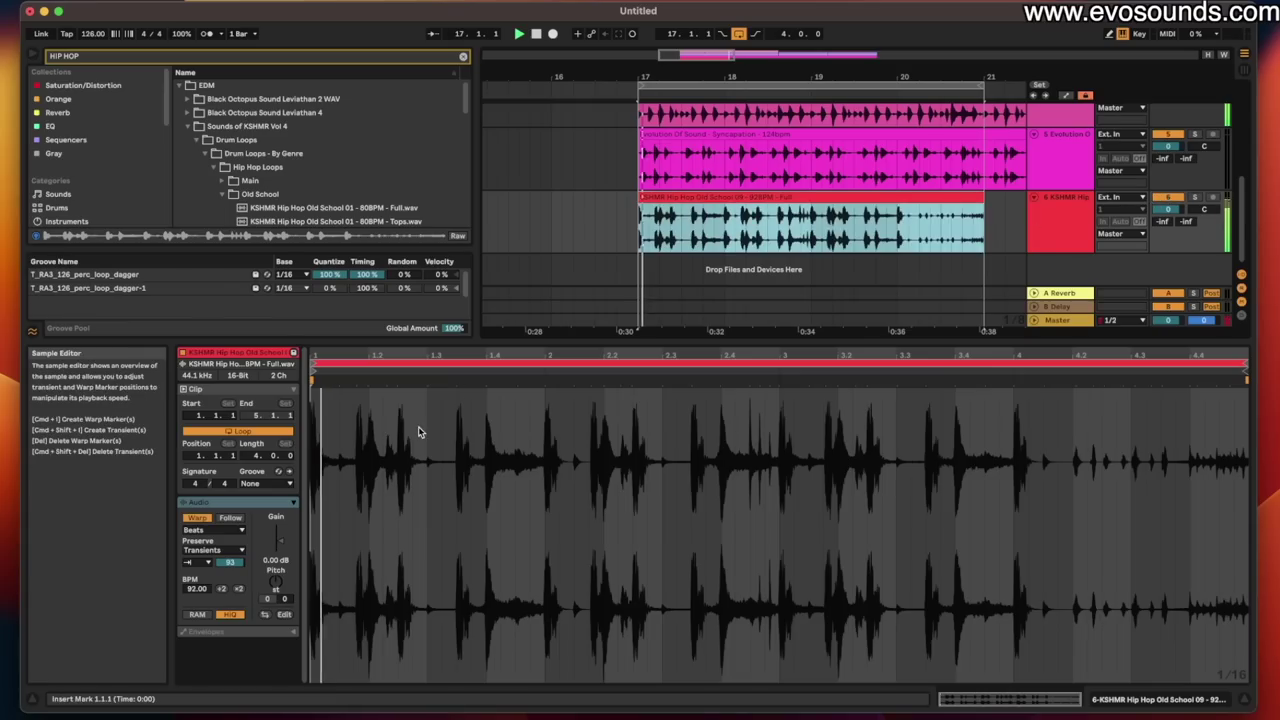
left_click_drag(235, 563, 235, 549)
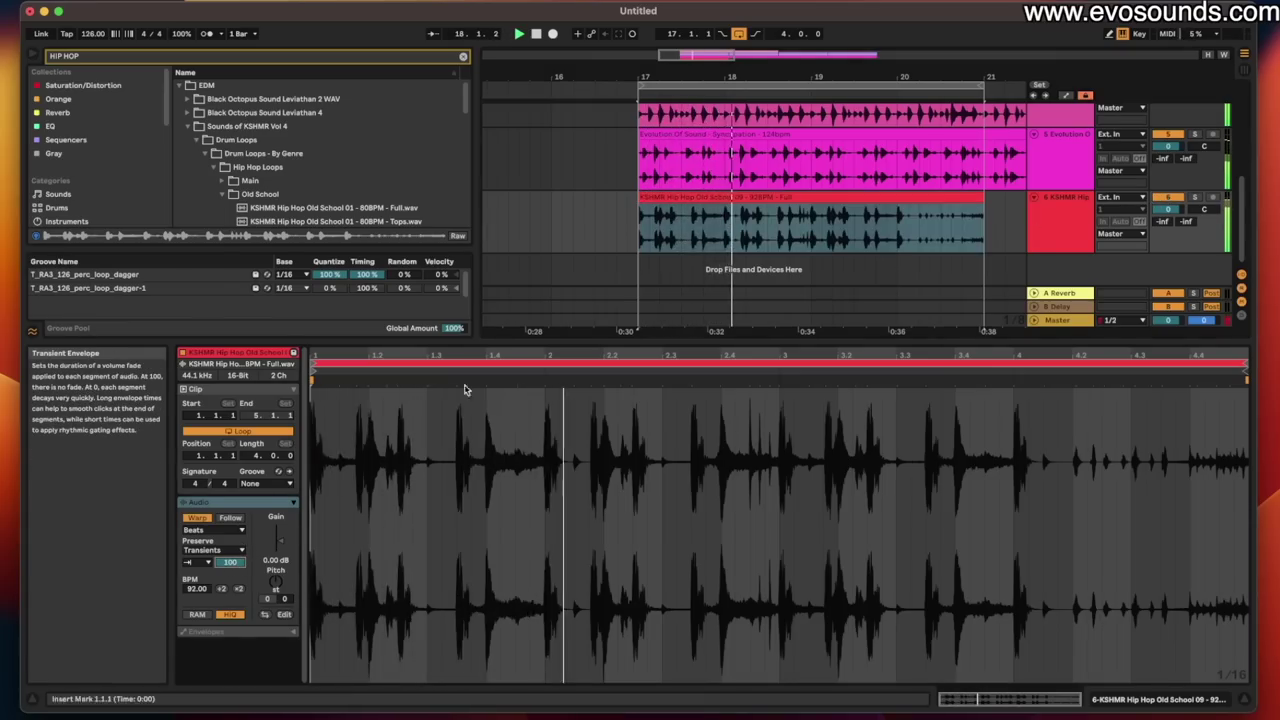
key("space")
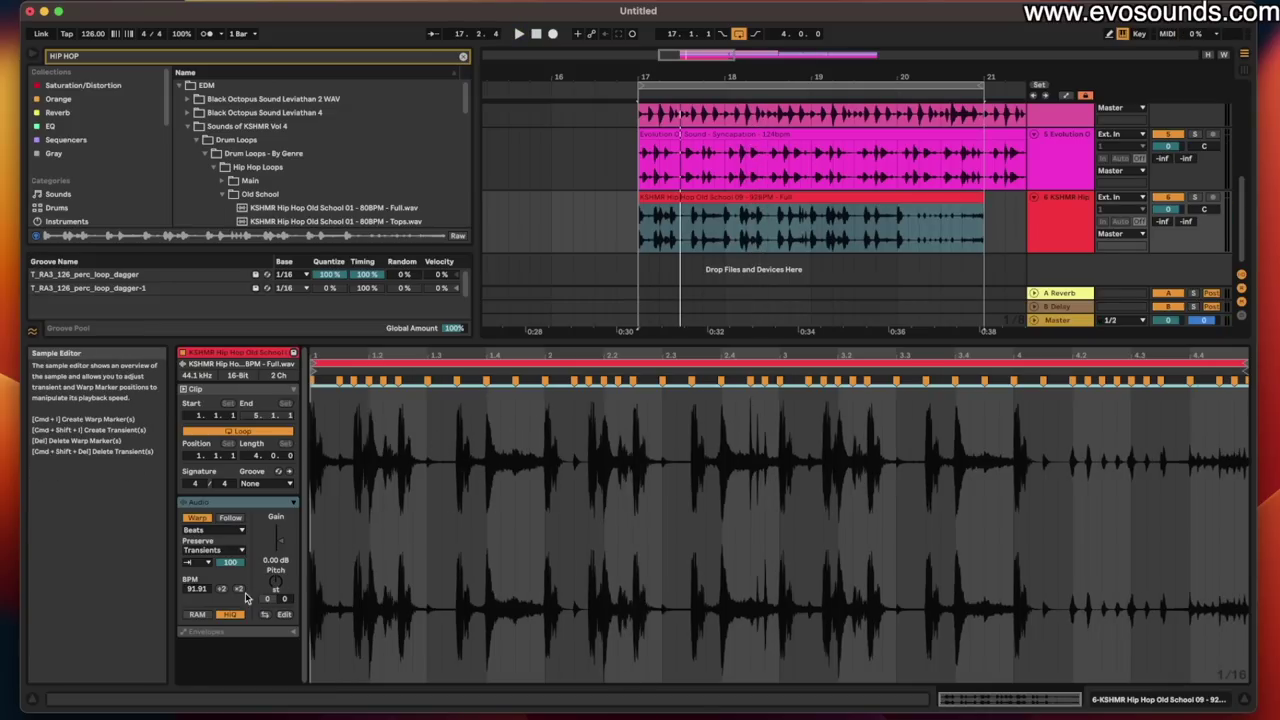
left_click_drag(230, 562, 230, 584)
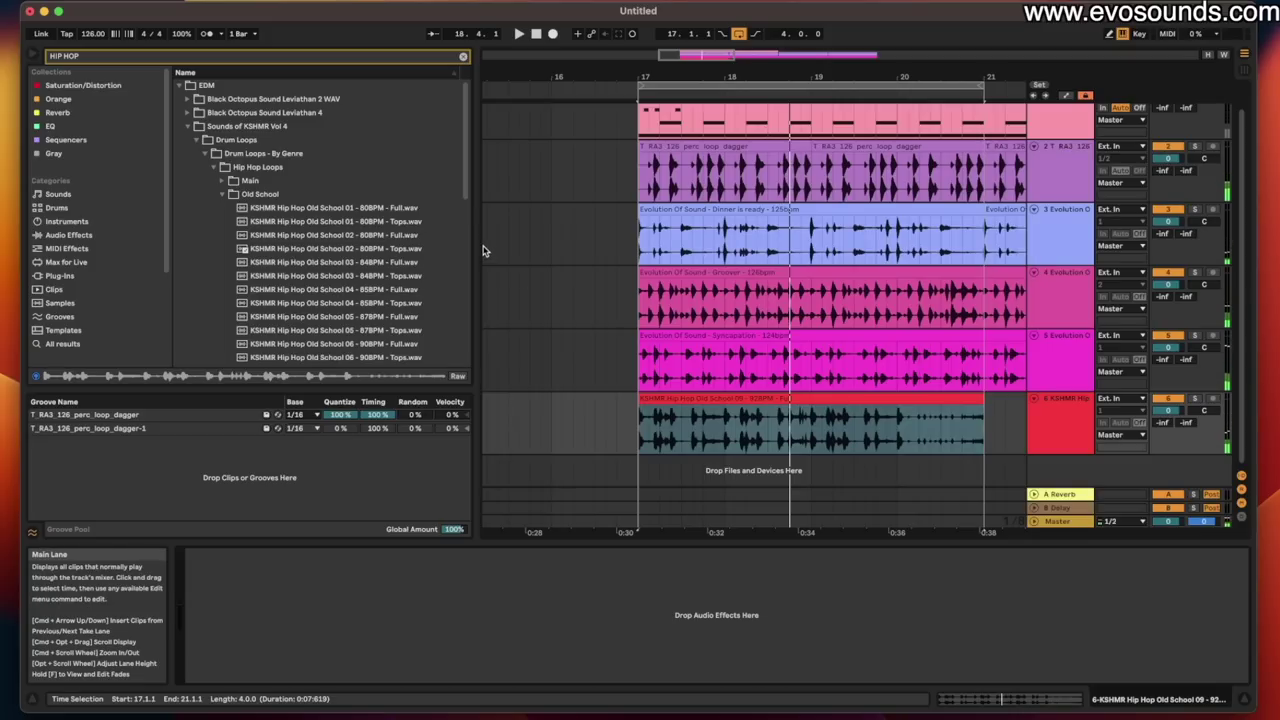
Step: Search the audio effects for EQ and add EQ Eight to the KSHMR Hip Hop track
left_click(463, 57)
type("EQ")
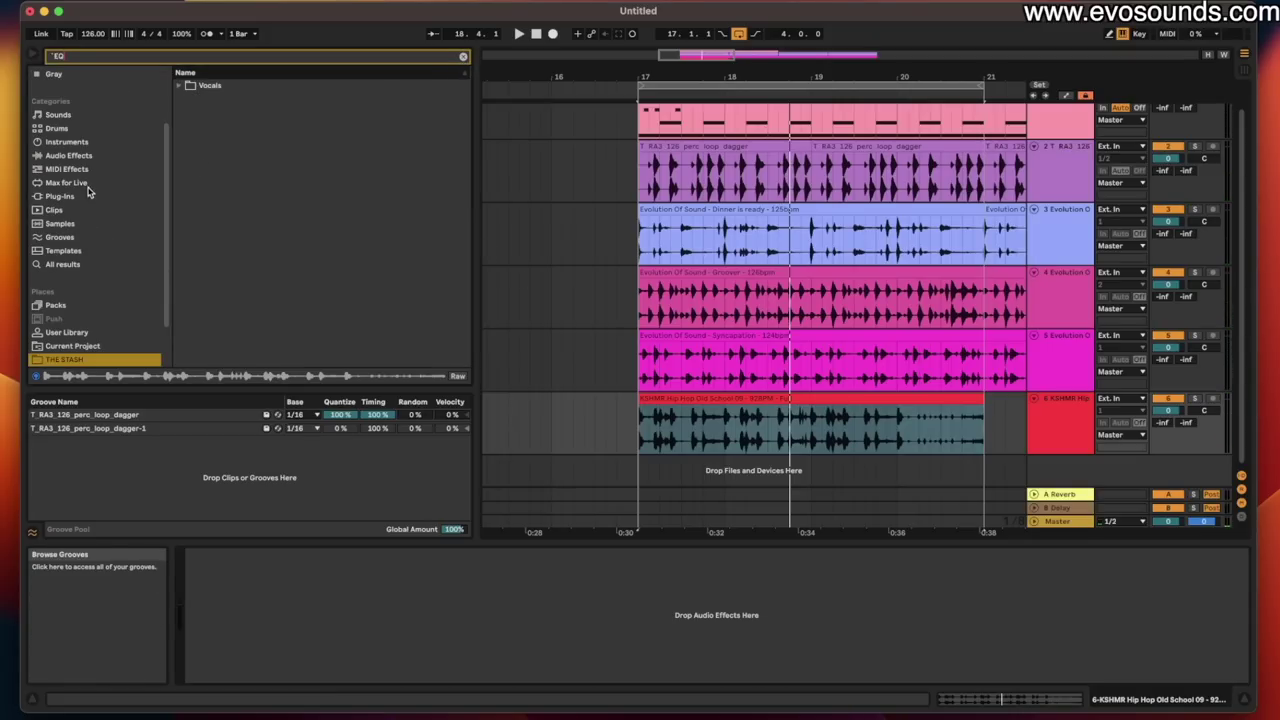
left_click(86, 156)
left_click(181, 98)
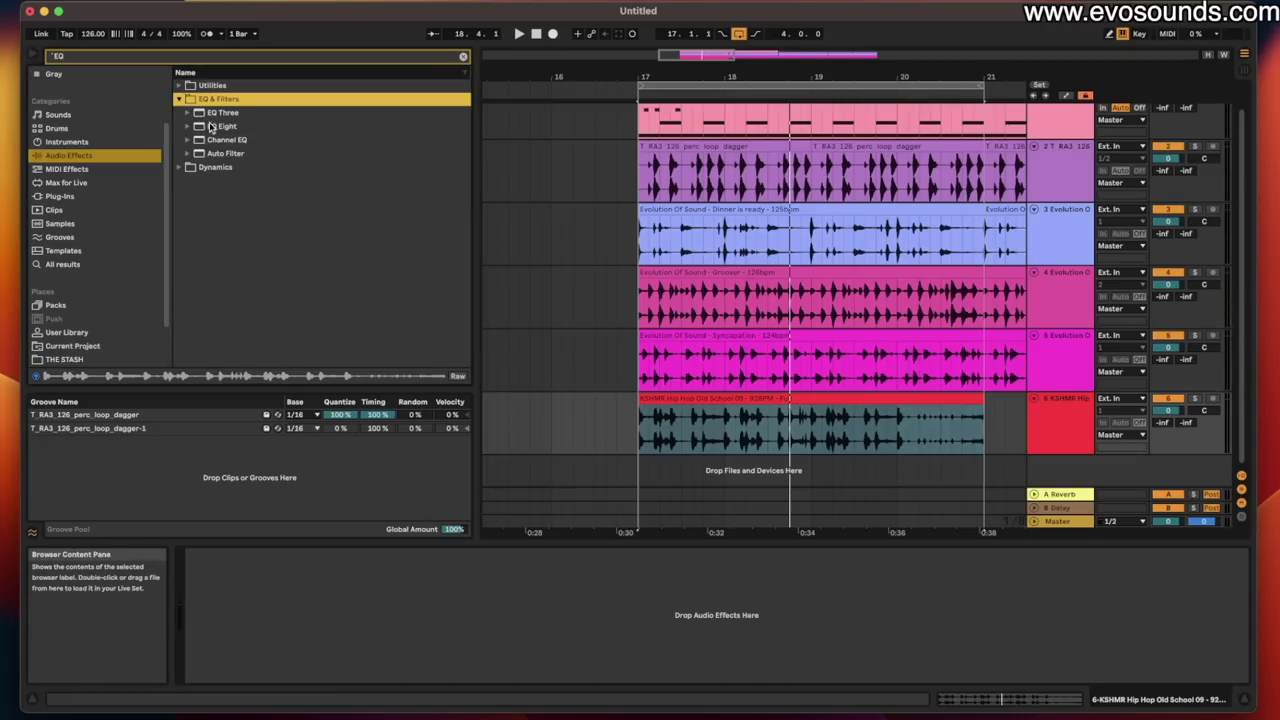
left_click(211, 127)
key("Return")
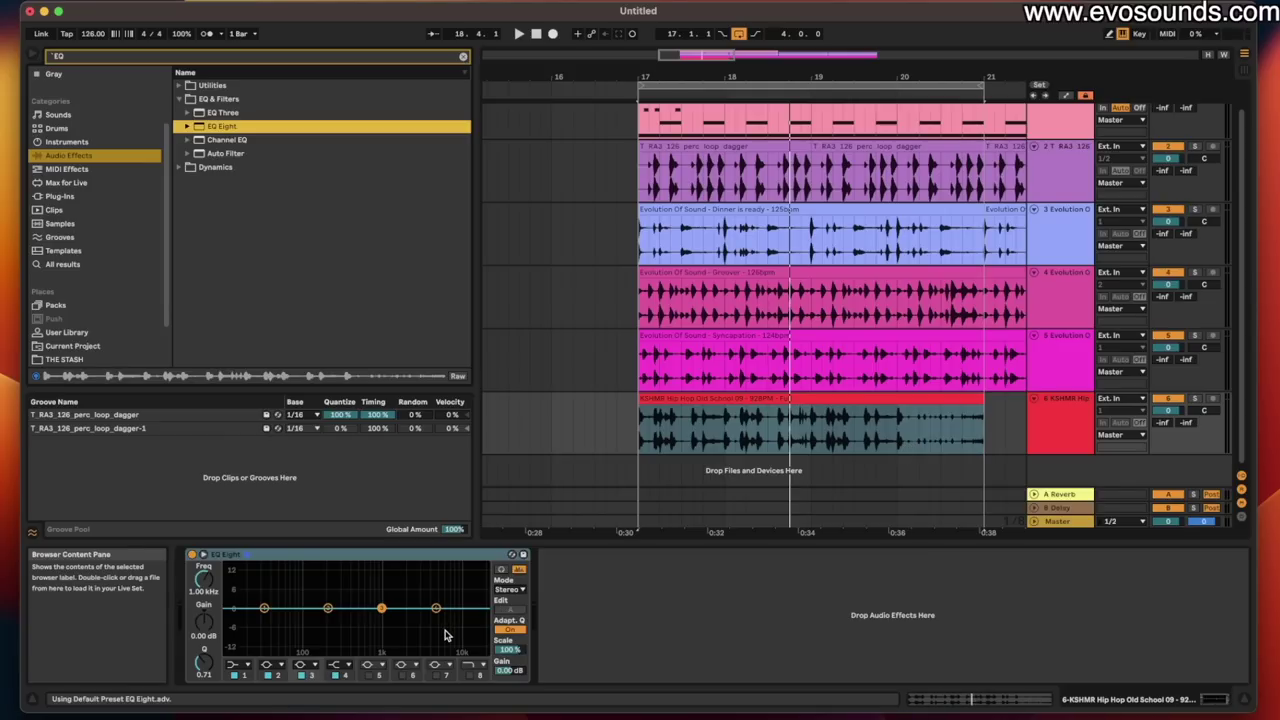
Step: Turn EQ Eight's second band into a low cut at about 245 Hz with a Q of about 0.93 during playback
left_click(267, 663)
left_click(270, 597)
key("space")
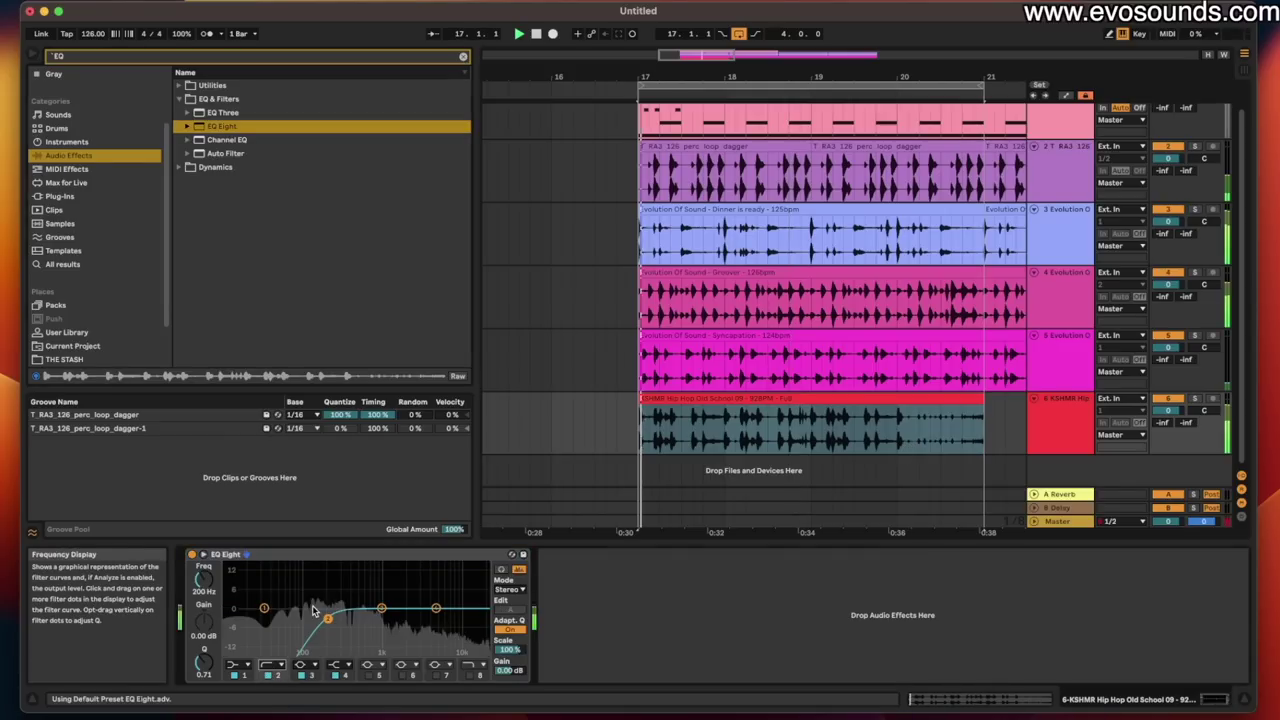
left_click_drag(332, 614, 334, 614)
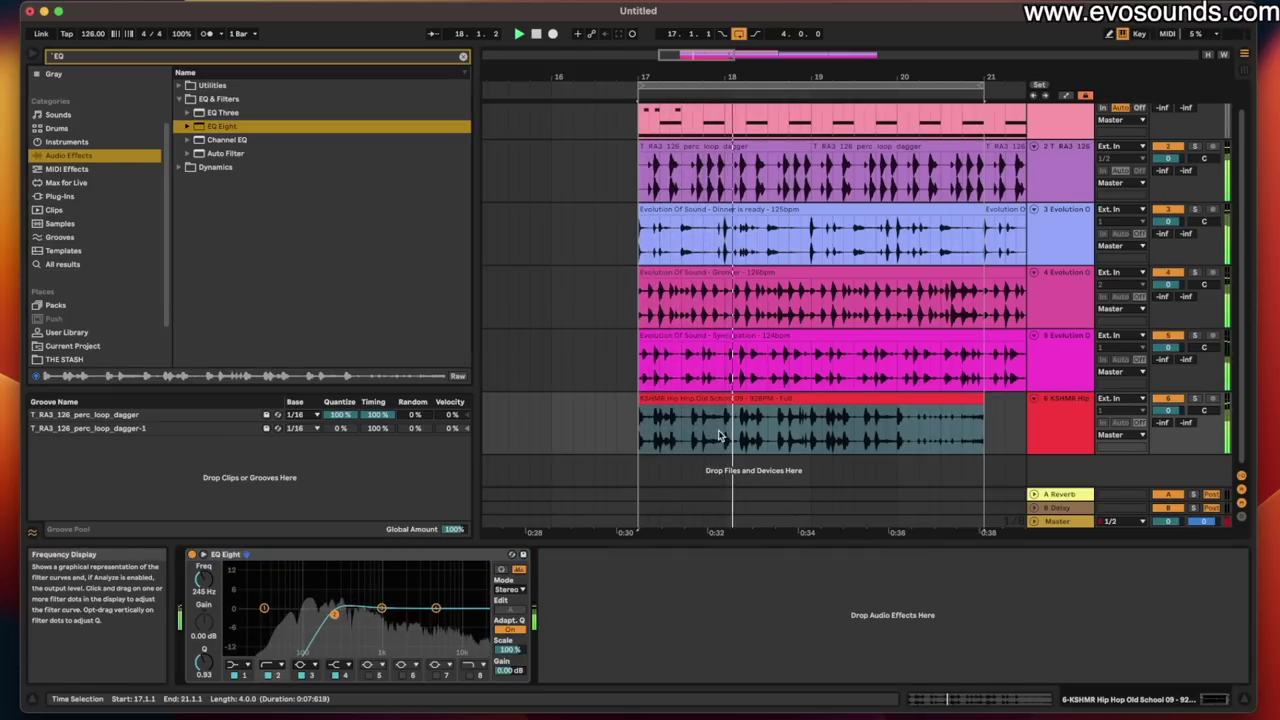
Step: Assign the T_RA3_126_perc_loop_dagger groove to the KSHMR Hip Hop clip and play the loops
double_click(797, 401)
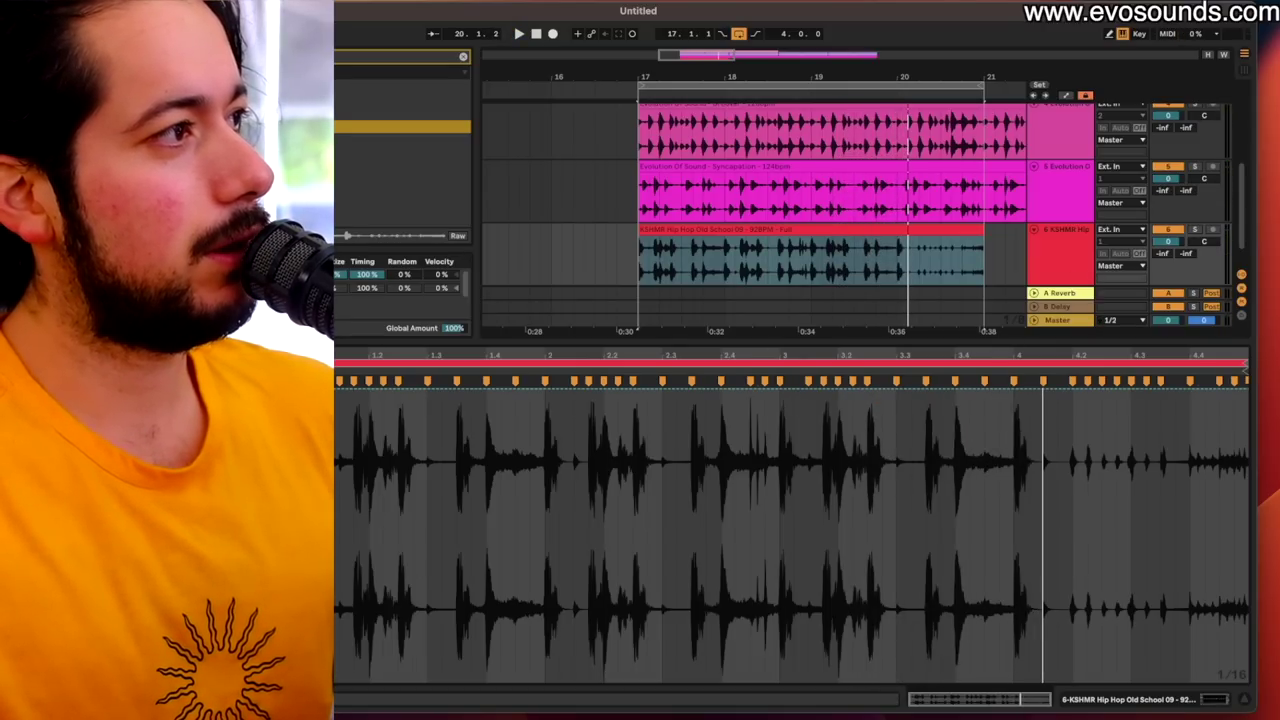
key("space")
key("space")
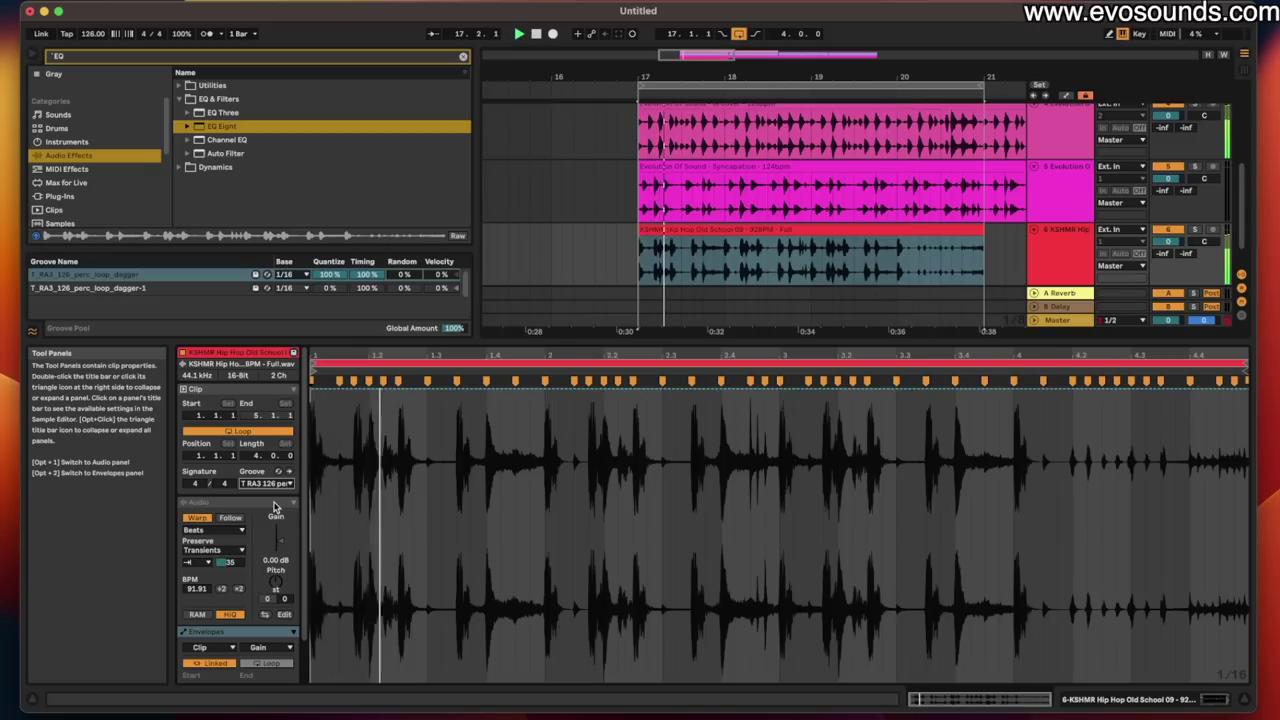
left_click(263, 486)
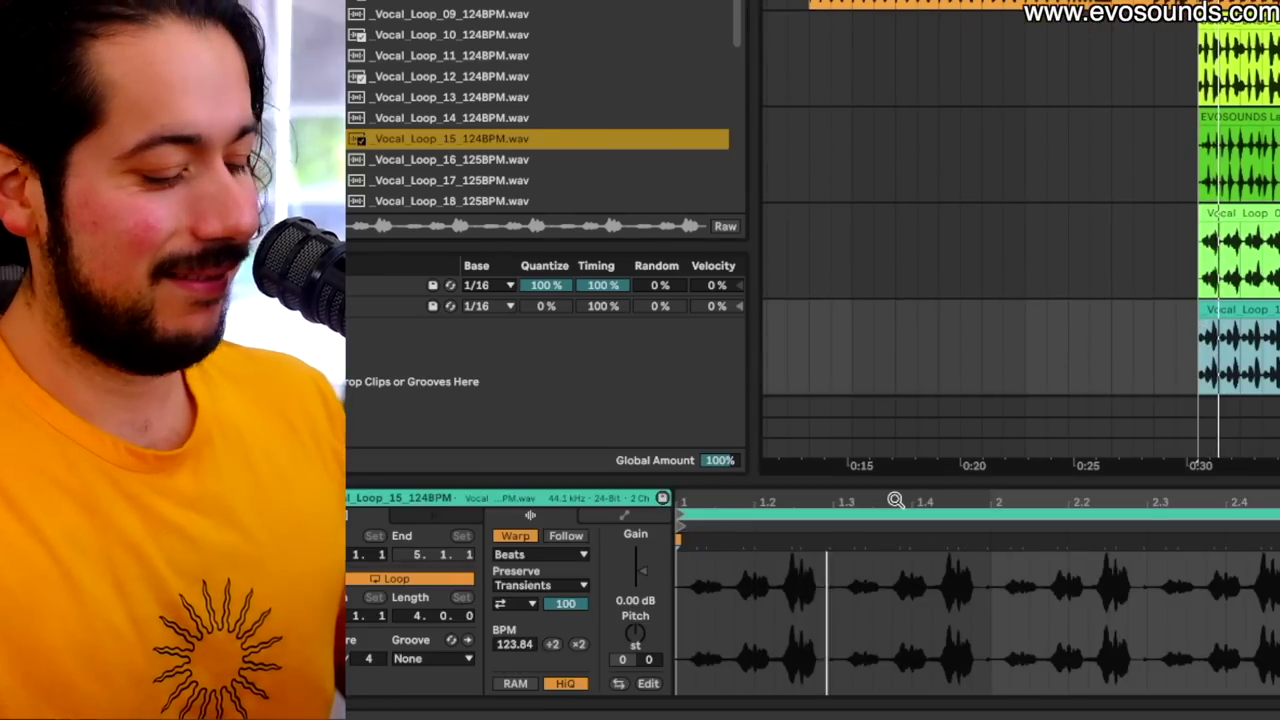
Step: Quantize the Vocal_Loop_15_124BPM clip's transients and assign the T_RA3_126_perc_loop_dagger groove to it
left_click(877, 517)
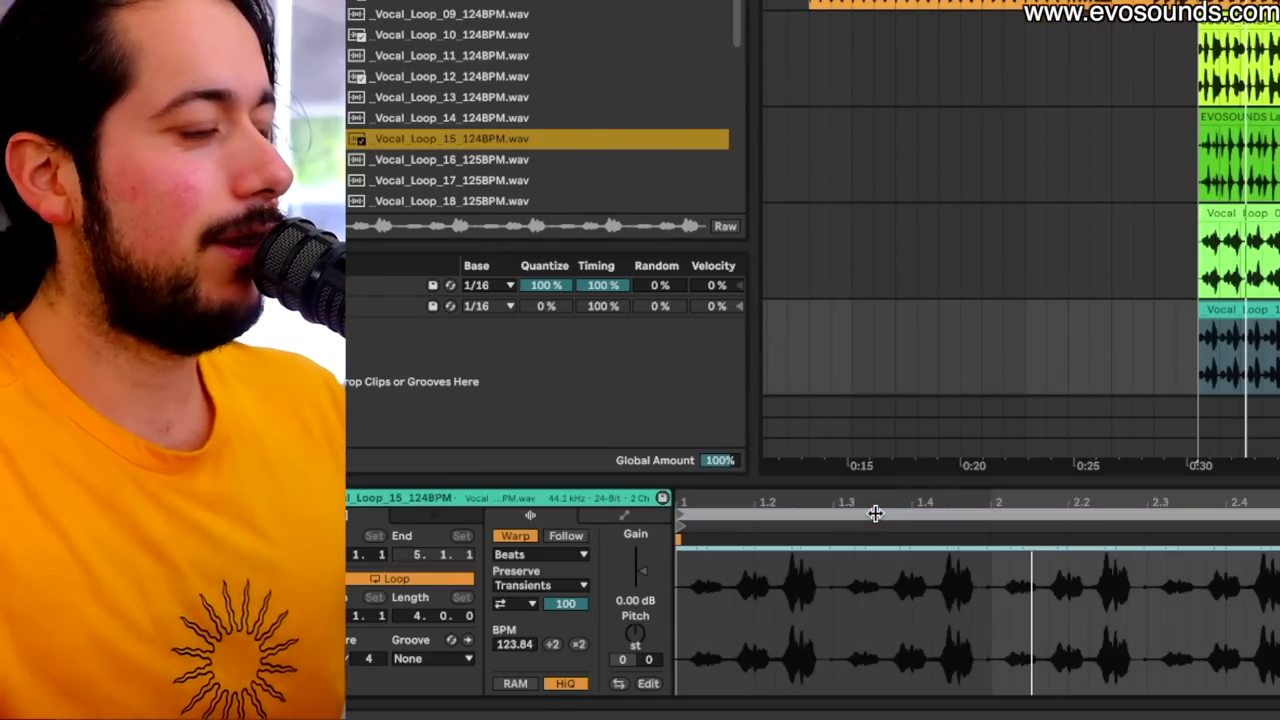
key("super+u")
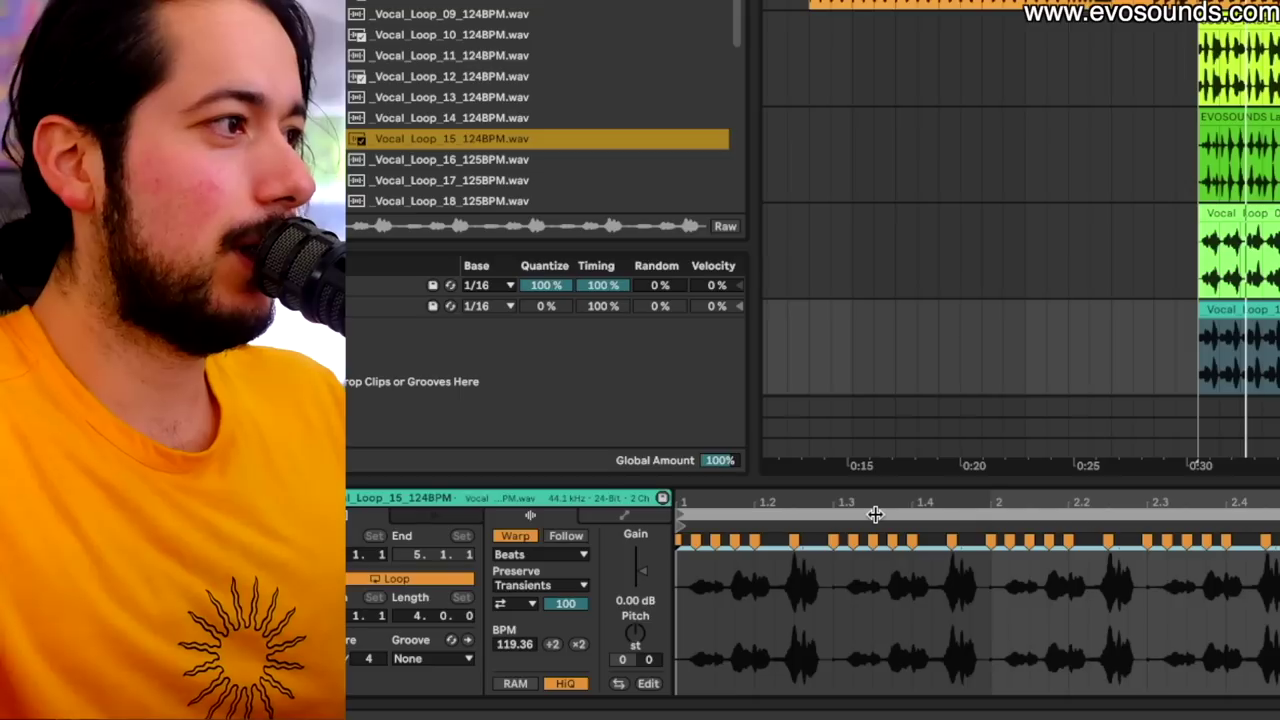
left_click(440, 660)
left_click(432, 692)
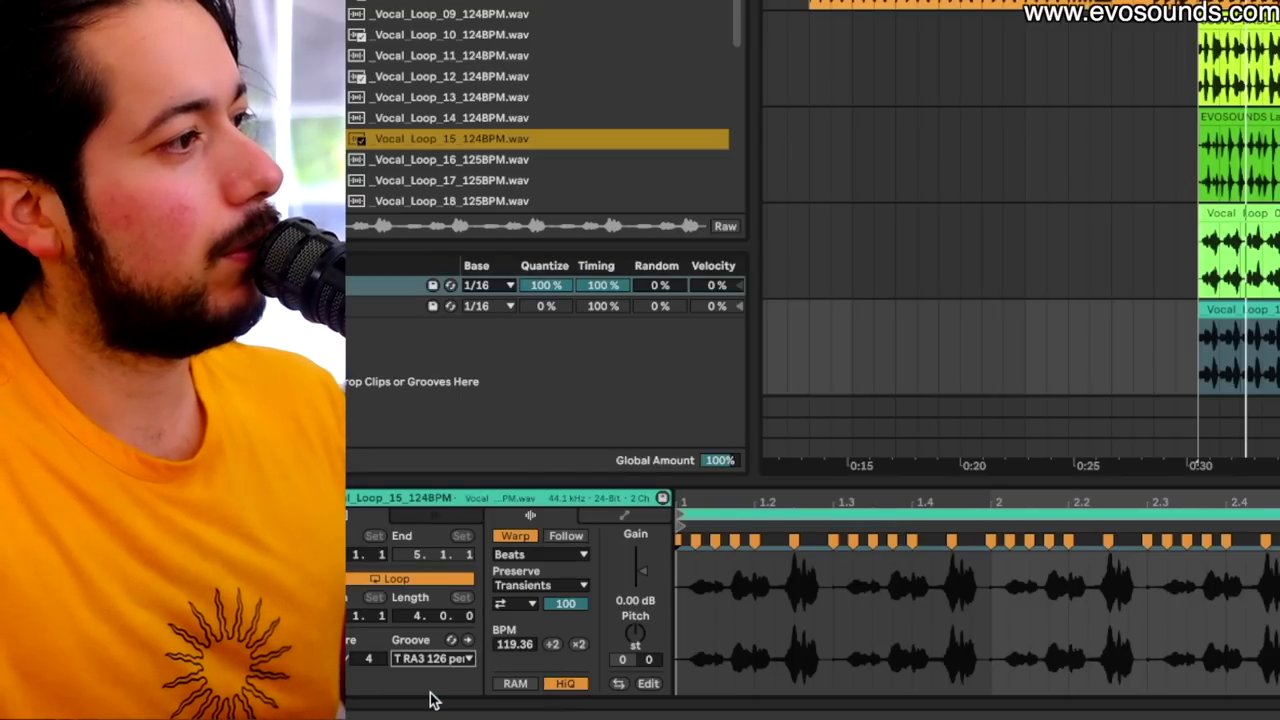
Step: Turn off transient looping for the Vocal_Loop_15 clip and shorten its transient envelope to 26
left_click(516, 605)
left_click(517, 621)
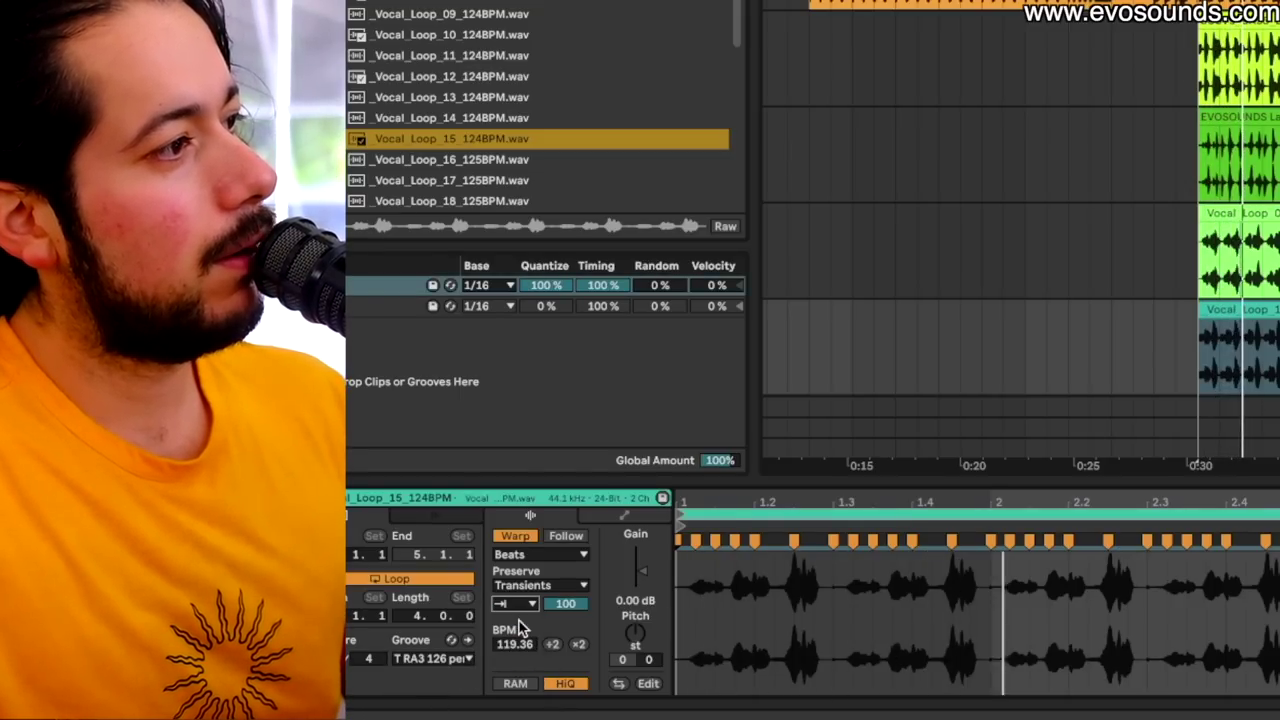
left_click_drag(566, 604, 566, 678)
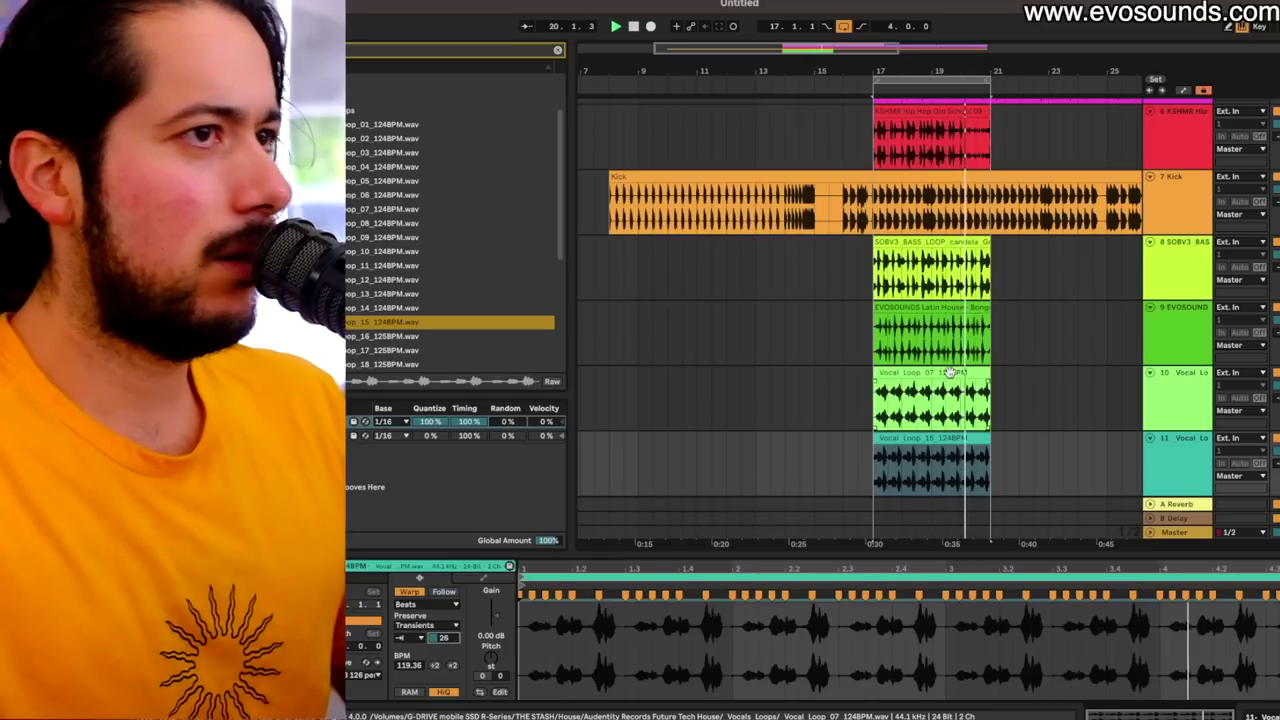
Step: Delete the Vocal_Loop_07 clip and its emptied track
left_click(1265, 213)
key("Delete")
left_click(1153, 374)
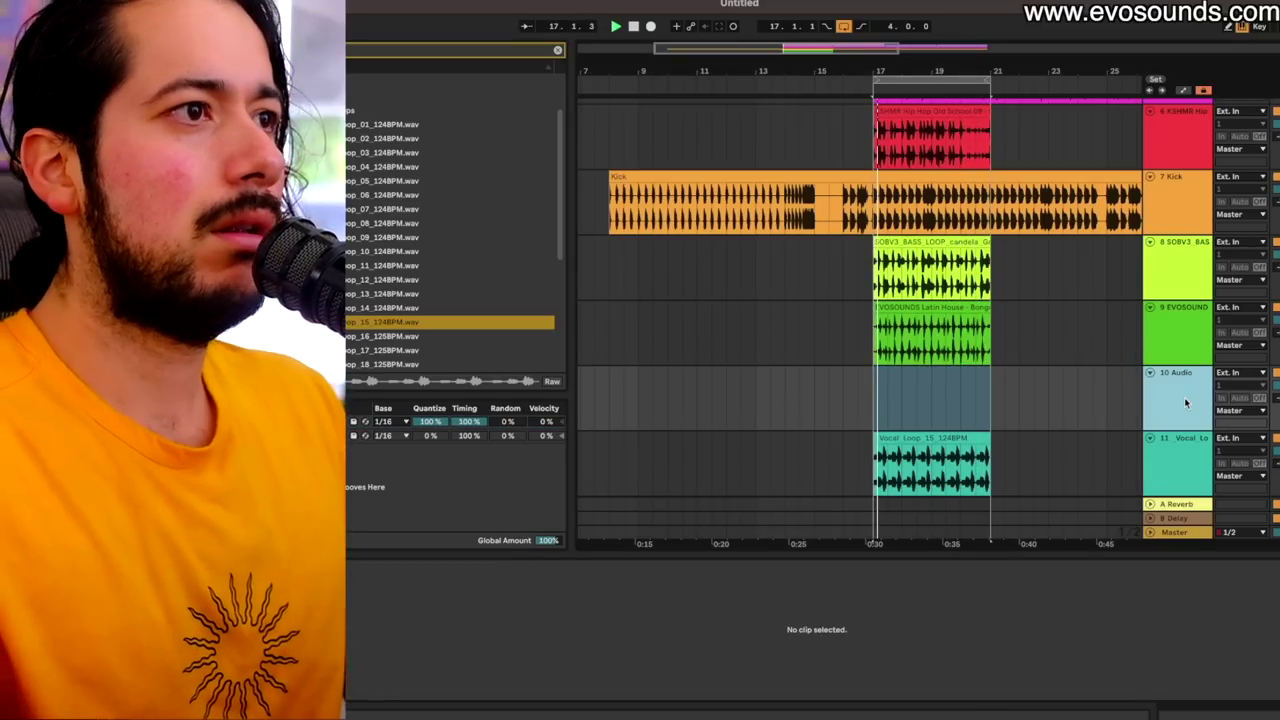
key("Delete")
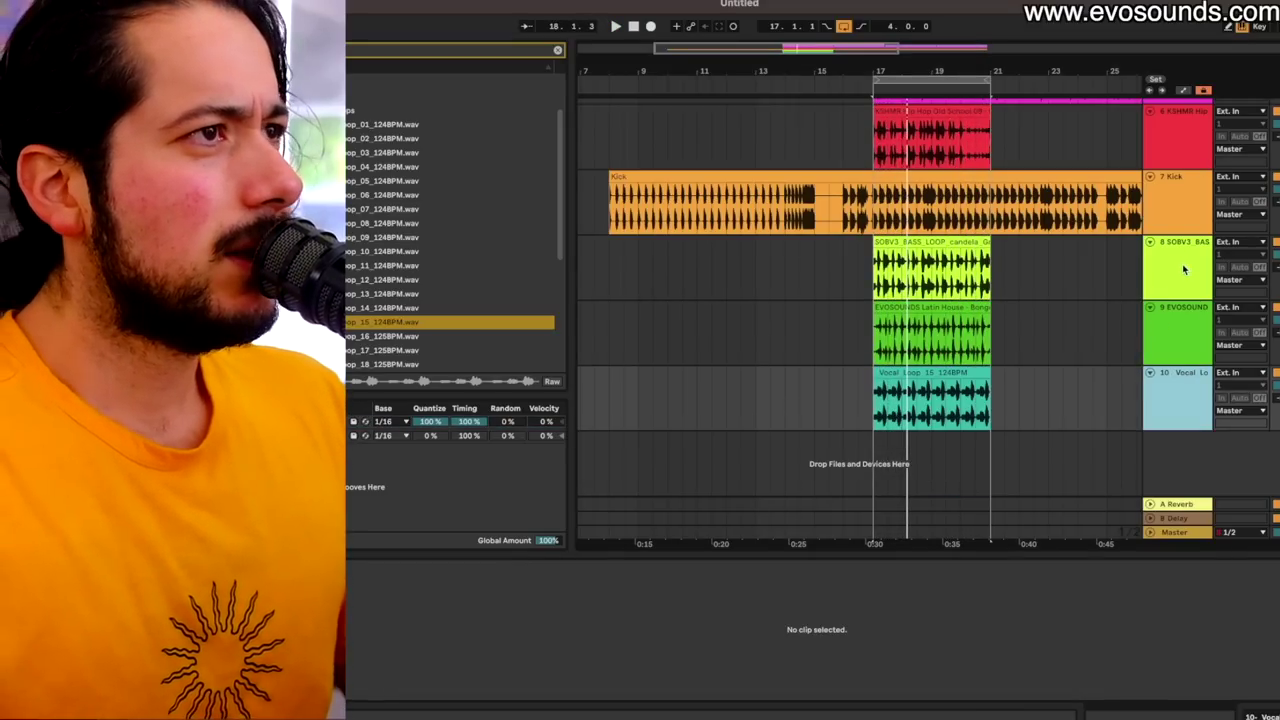
Step: Open the SOBV3_BASS_LOOP_candela clip and assign the T_RA3_126_perc_loop_dagger groove to it
left_click(1182, 263)
left_click(925, 241)
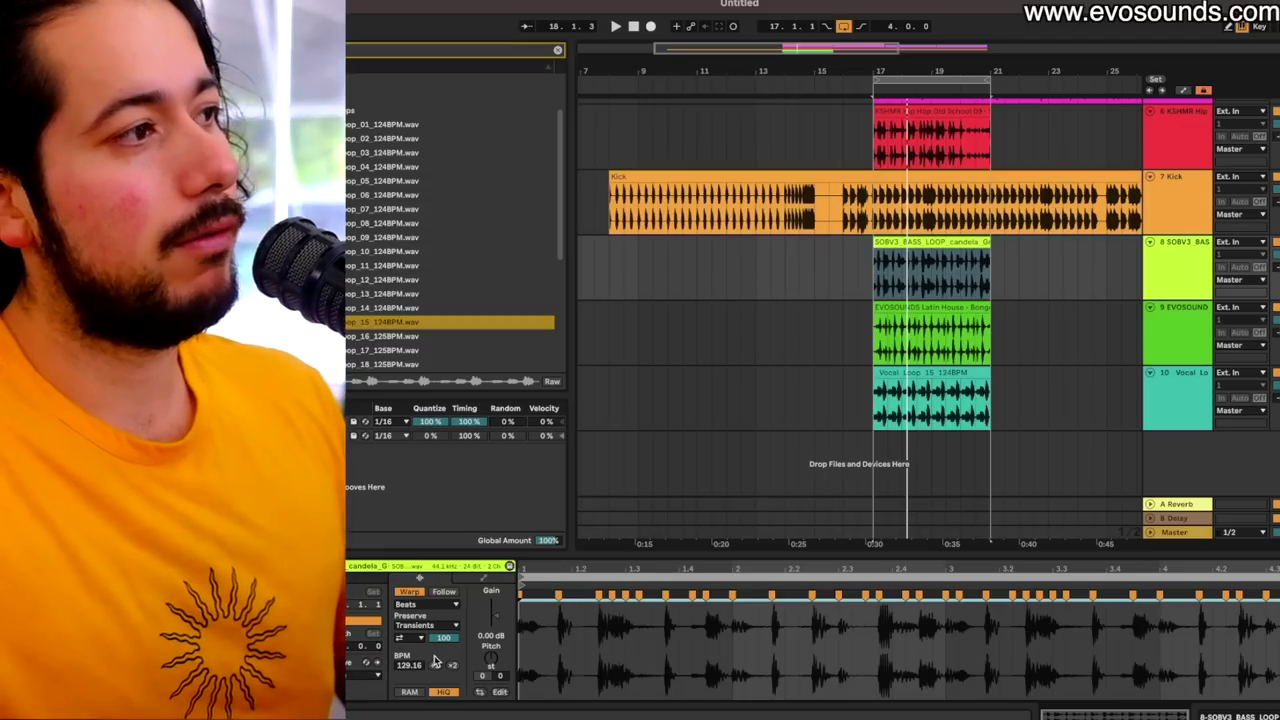
left_click(424, 605)
left_click(357, 686)
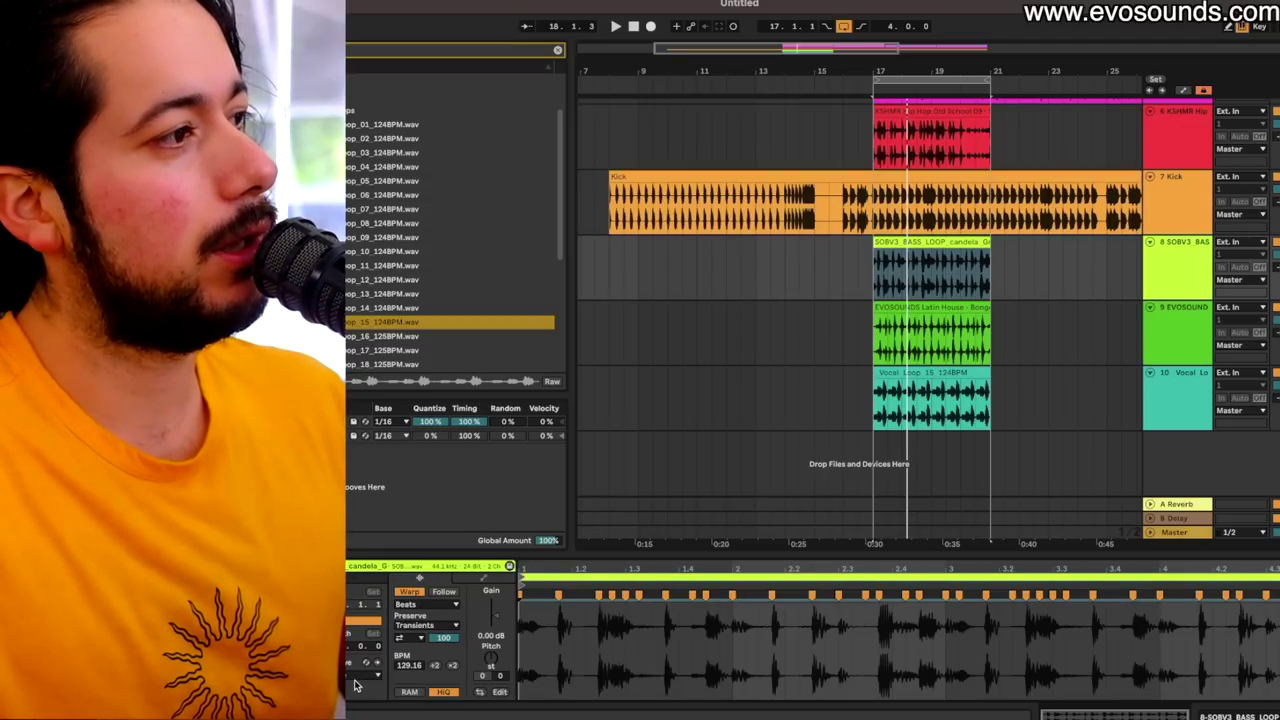
left_click(350, 707)
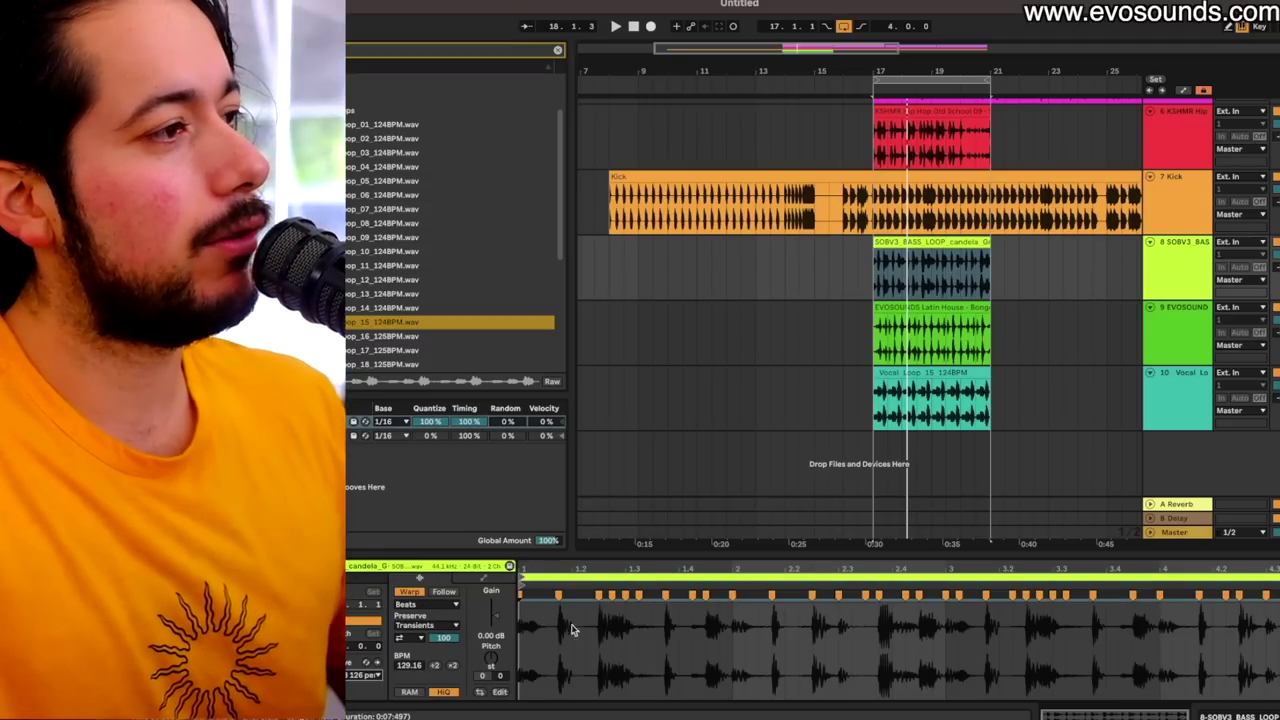
Step: Commit the assigned groove to the bass loop clip and play the looped section
left_click(374, 665)
key("space")
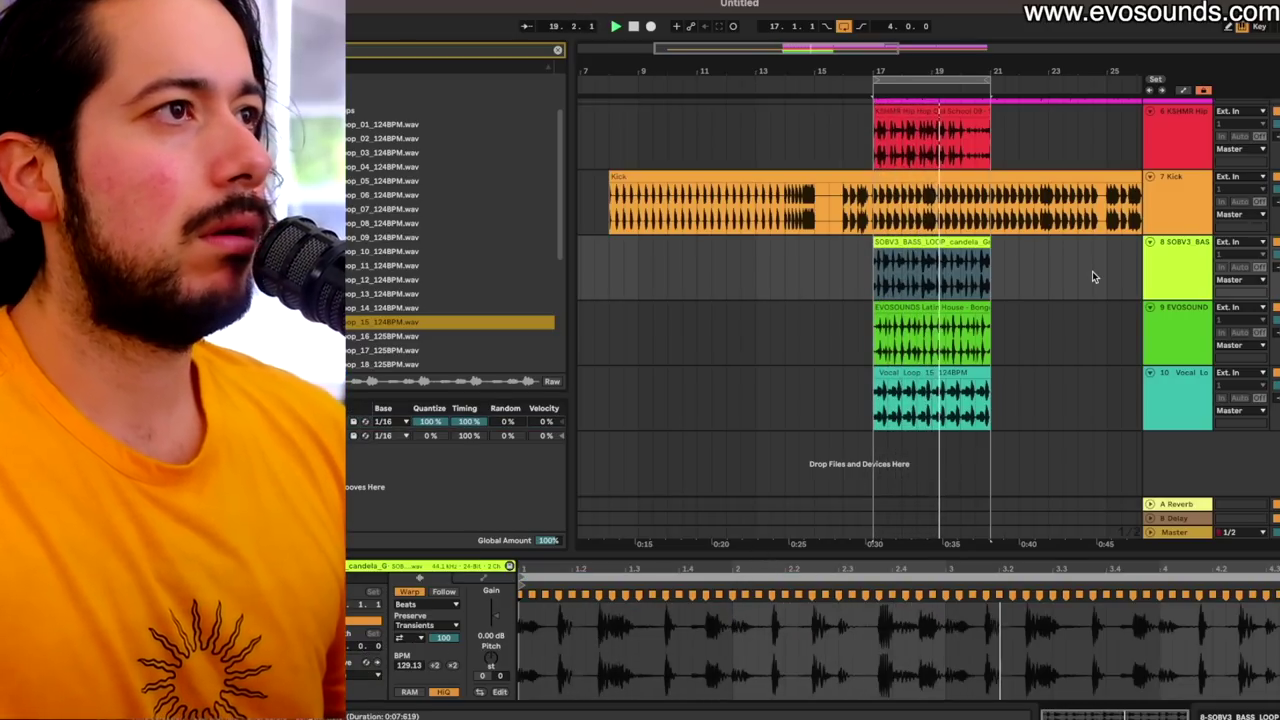
scroll(931, 287, "up", 3)
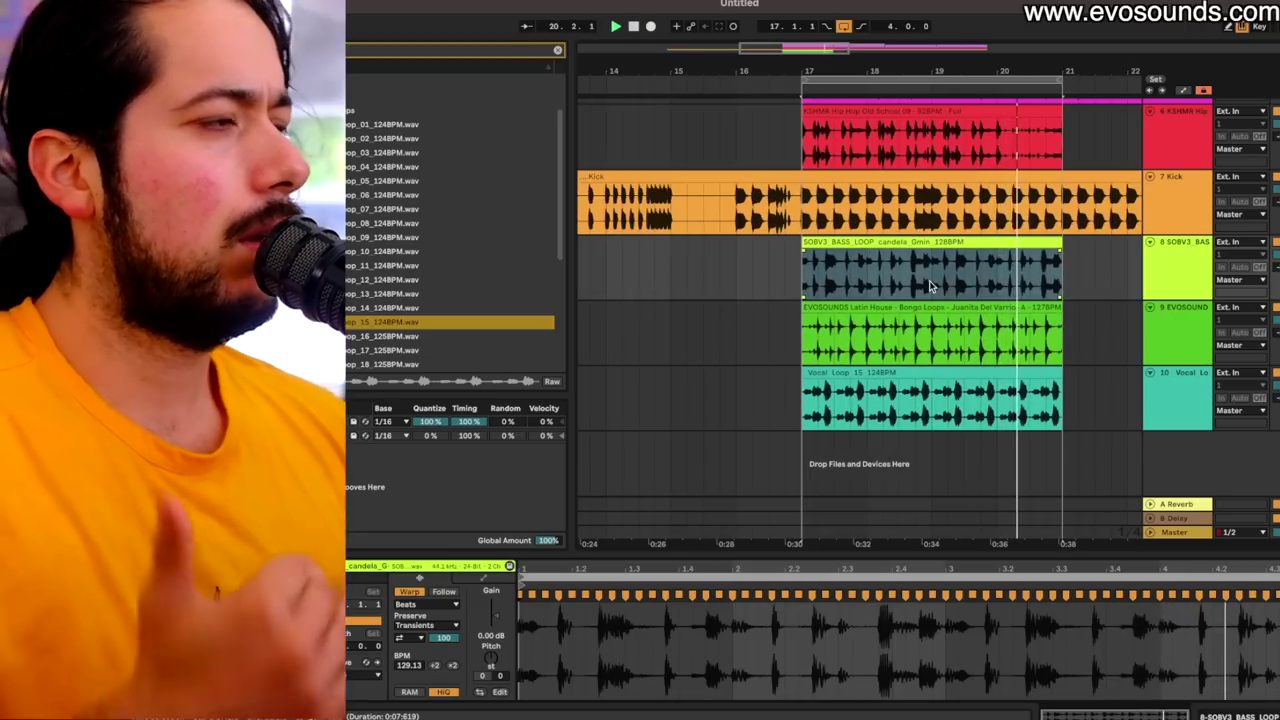